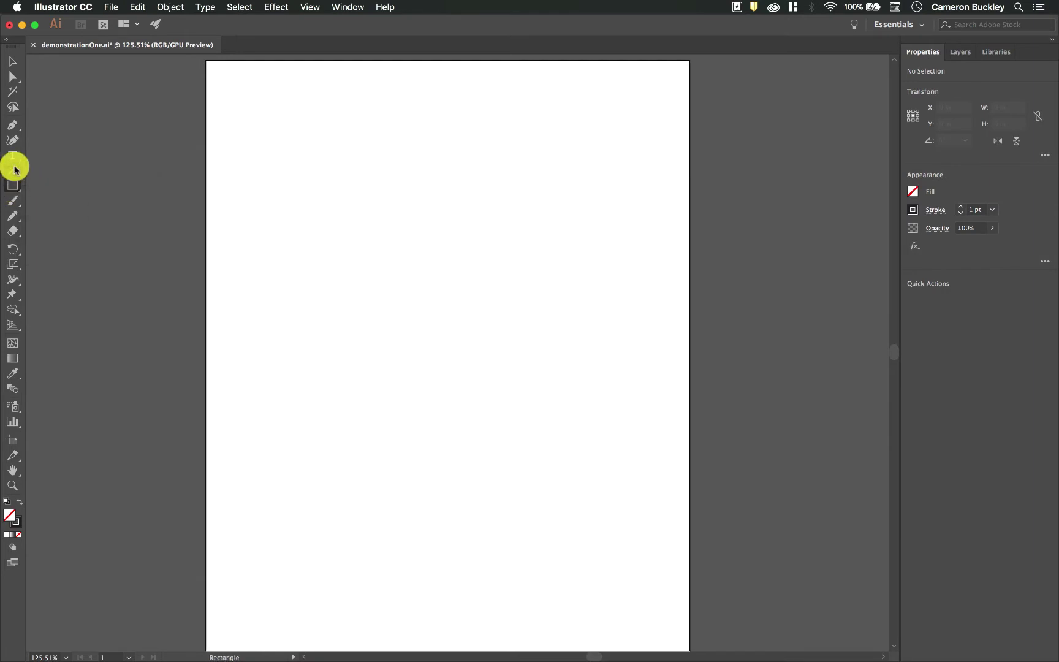
Step: Draw a diagonal line segment about 2.68 in wide and 1.35 in high in the artboard's upper-left area
{"action": "left_click", "coordinate": [14, 172]}
{"action": "left_click_drag", "start_coordinate": [15, 173], "coordinate": [81, 169]}
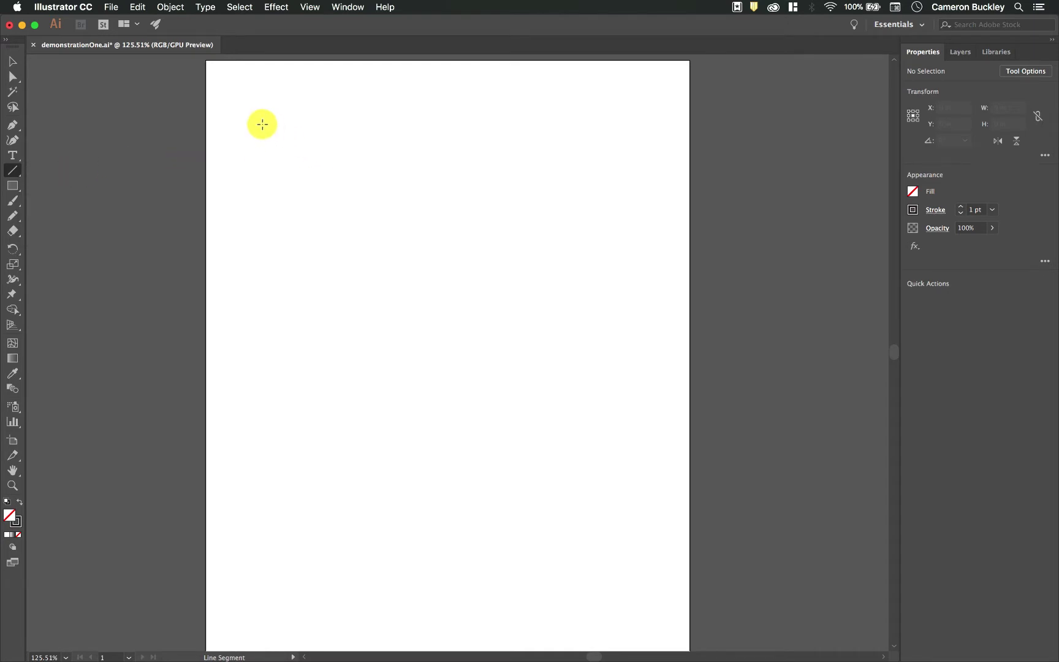
{"action": "left_click_drag", "start_coordinate": [264, 123], "coordinate": [415, 201]}
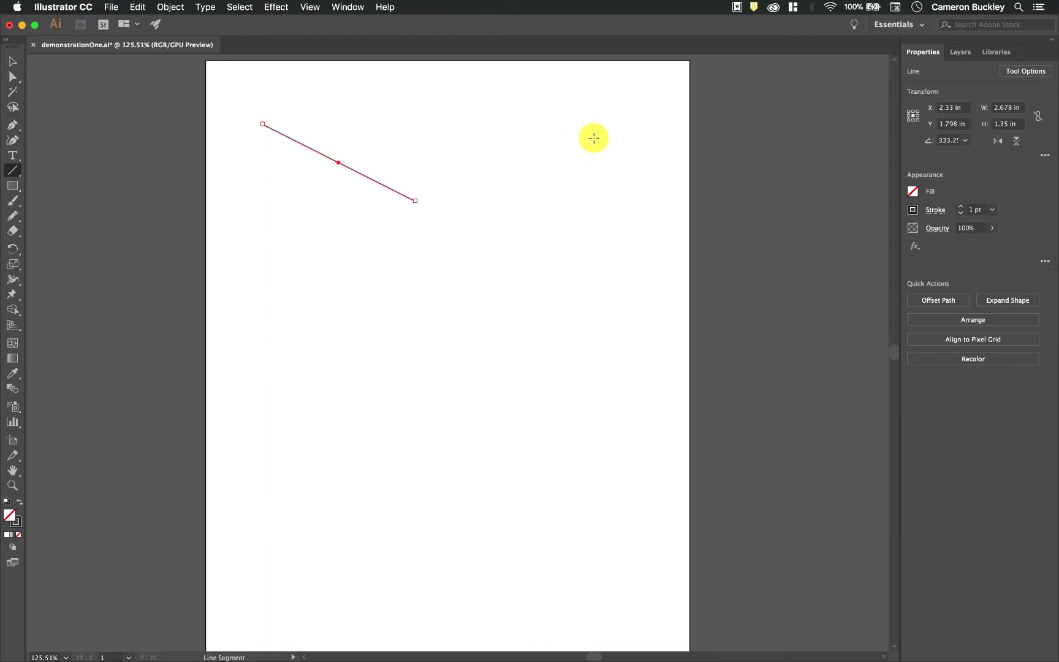
{"action": "left_click_drag", "start_coordinate": [599, 135], "coordinate": [573, 101]}
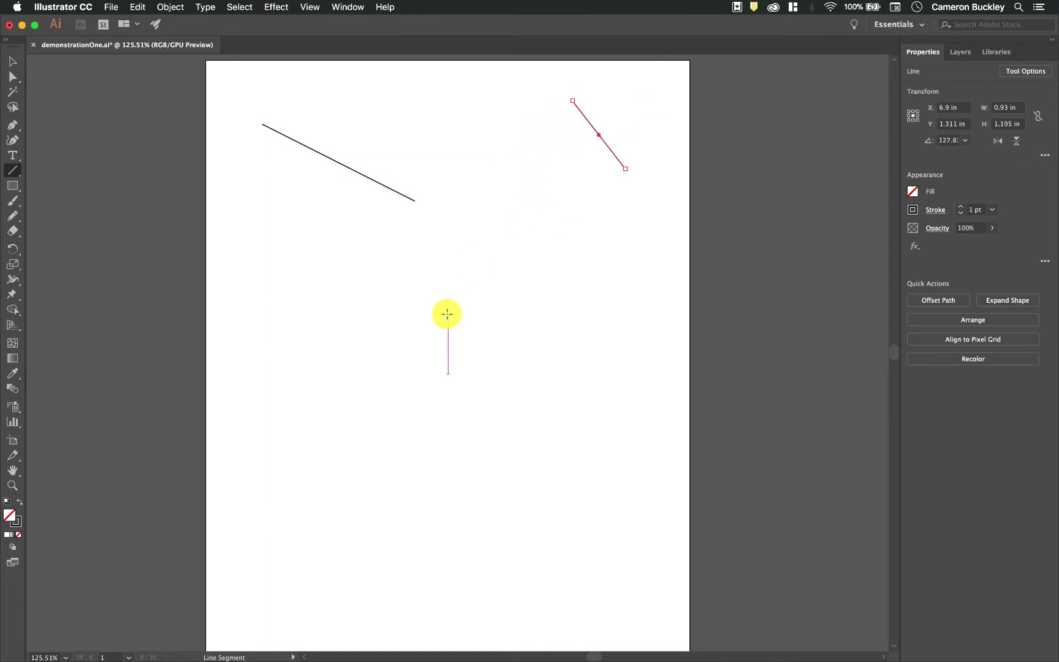
{"action": "left_click_drag", "start_coordinate": [409, 343], "coordinate": [252, 186]}
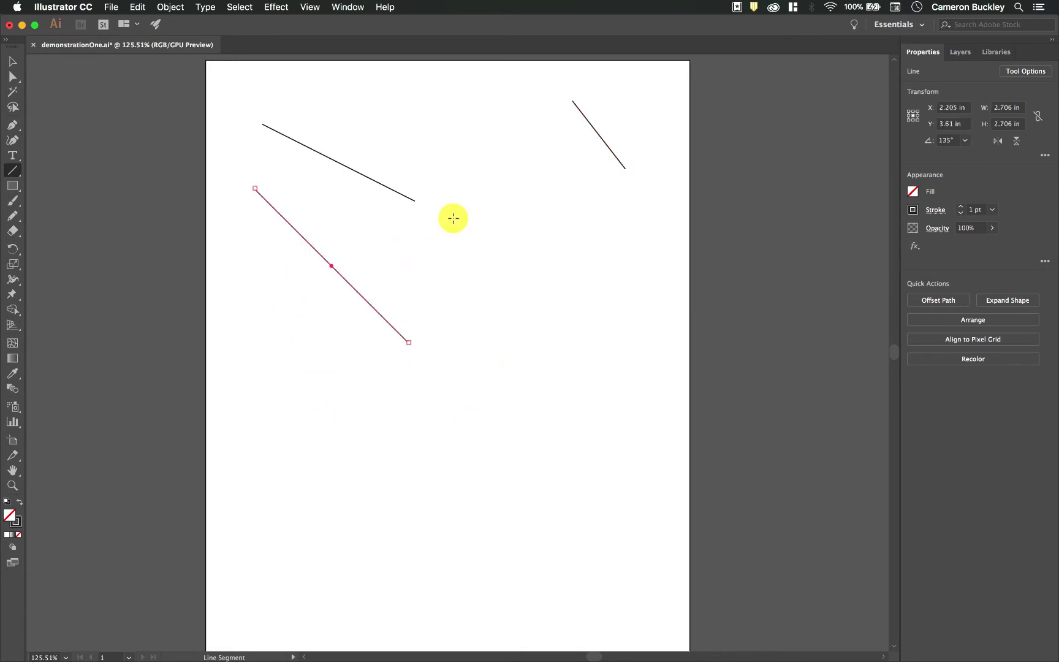
{"action": "key", "text": "super+z"}
{"action": "key", "text": "super+z"}
{"action": "key", "text": "z"}
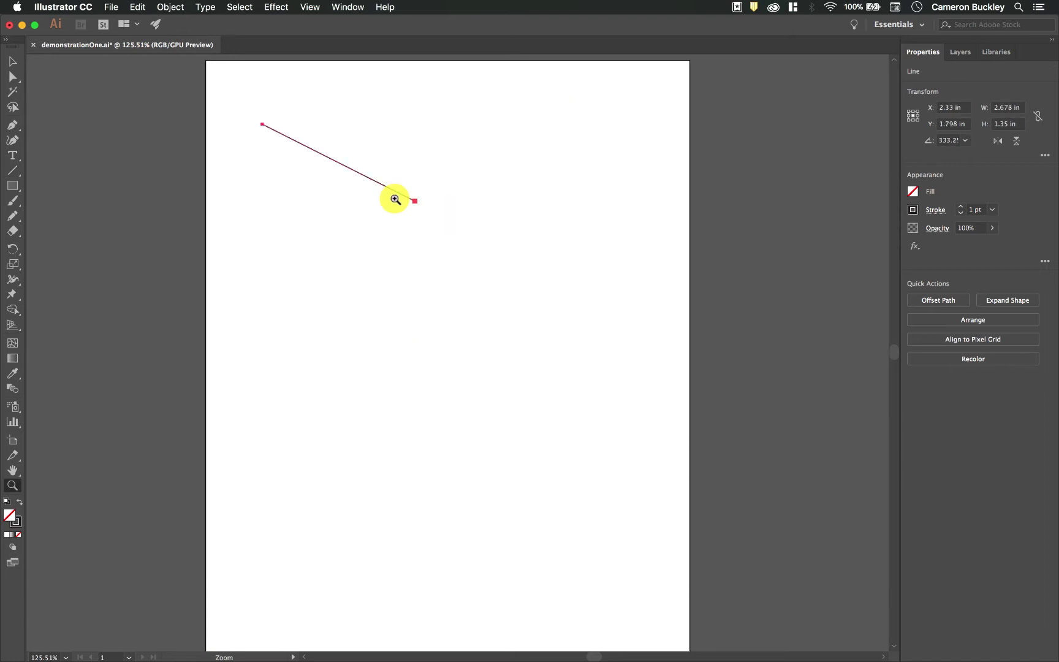
Step: Draw an arc about 3.49 in wide and 2.16 in high below the diagonal line with the Arc tool
{"action": "left_click_drag", "start_coordinate": [12, 170], "coordinate": [60, 189]}
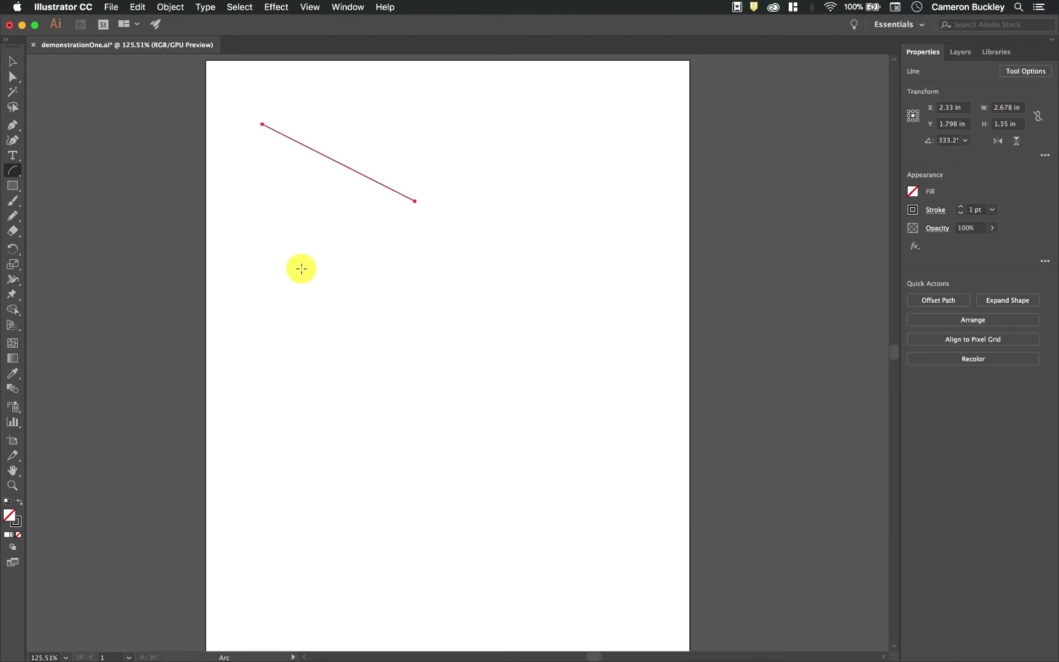
{"action": "left_click_drag", "start_coordinate": [312, 358], "coordinate": [507, 249]}
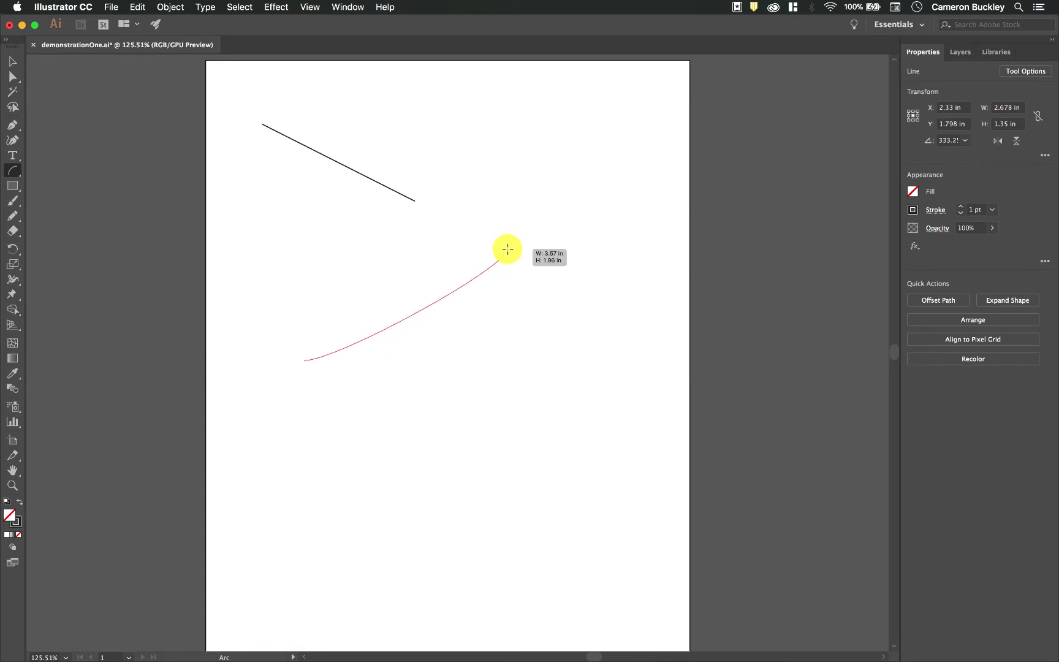
{"action": "left_click_drag", "start_coordinate": [508, 249], "coordinate": [502, 284]}
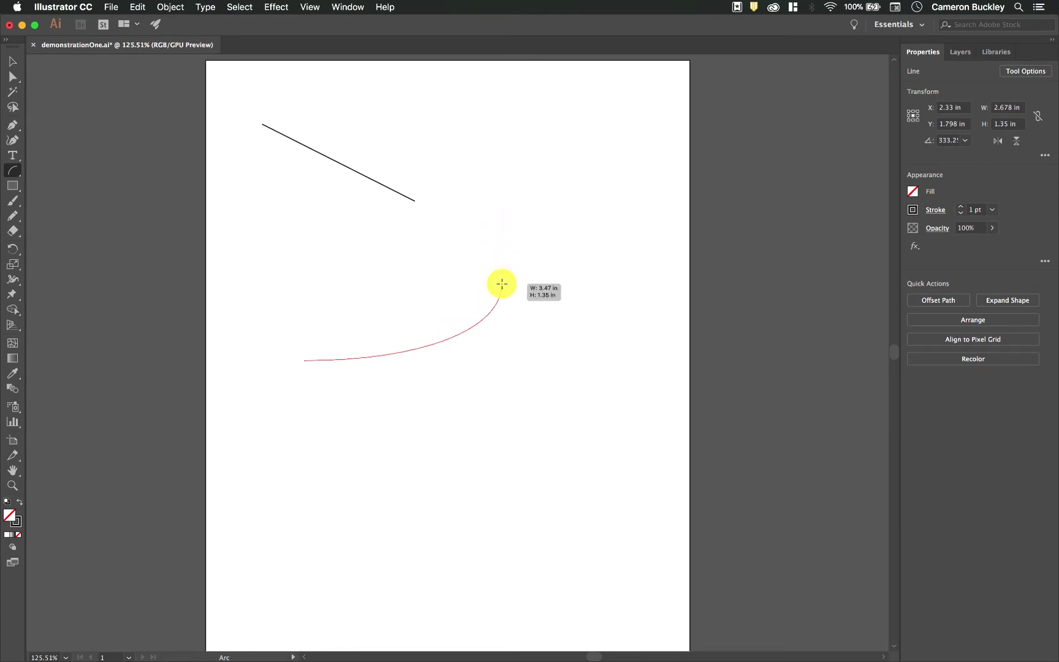
{"action": "left_click_drag", "start_coordinate": [502, 284], "coordinate": [467, 240]}
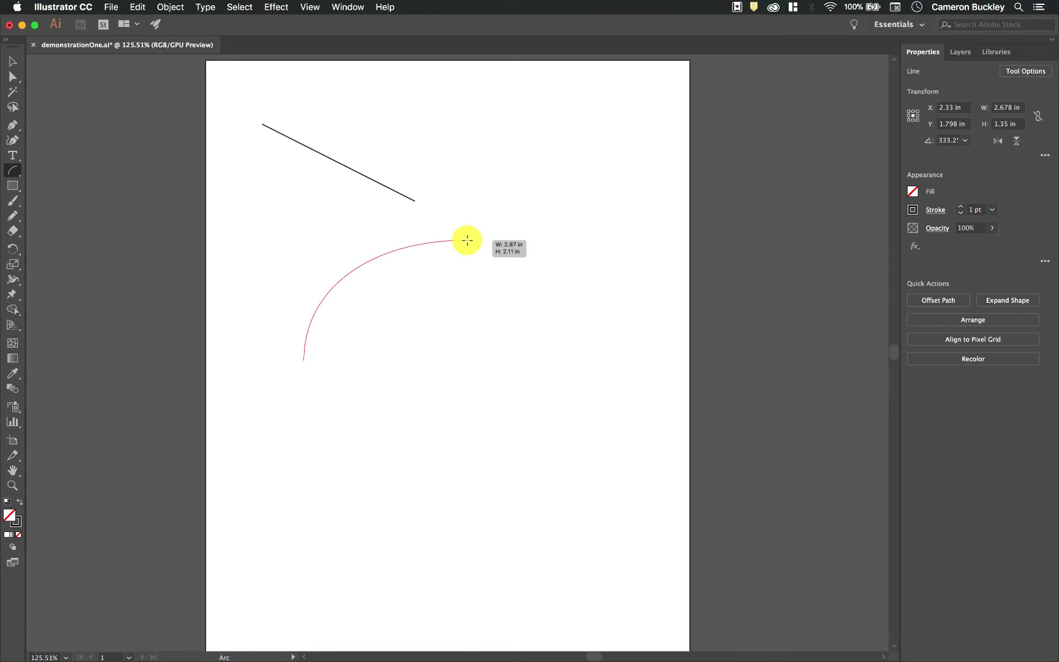
{"action": "left_click_drag", "start_coordinate": [468, 241], "coordinate": [503, 237]}
Step: Draw two spirals below the arc, a small tightly wound one and a larger open one about 3.31 by 2.83 in
{"action": "left_click_drag", "start_coordinate": [12, 171], "coordinate": [71, 201]}
{"action": "mouse_move", "coordinate": [436, 366]}
{"action": "left_mouse_down"}
{"action": "mouse_move", "coordinate": [525, 421]}
{"action": "mouse_move", "coordinate": [511, 417]}
{"action": "mouse_move", "coordinate": [524, 347]}
{"action": "left_mouse_up"}
{"action": "key", "text": "Up"}
{"action": "key", "text": "Up"}
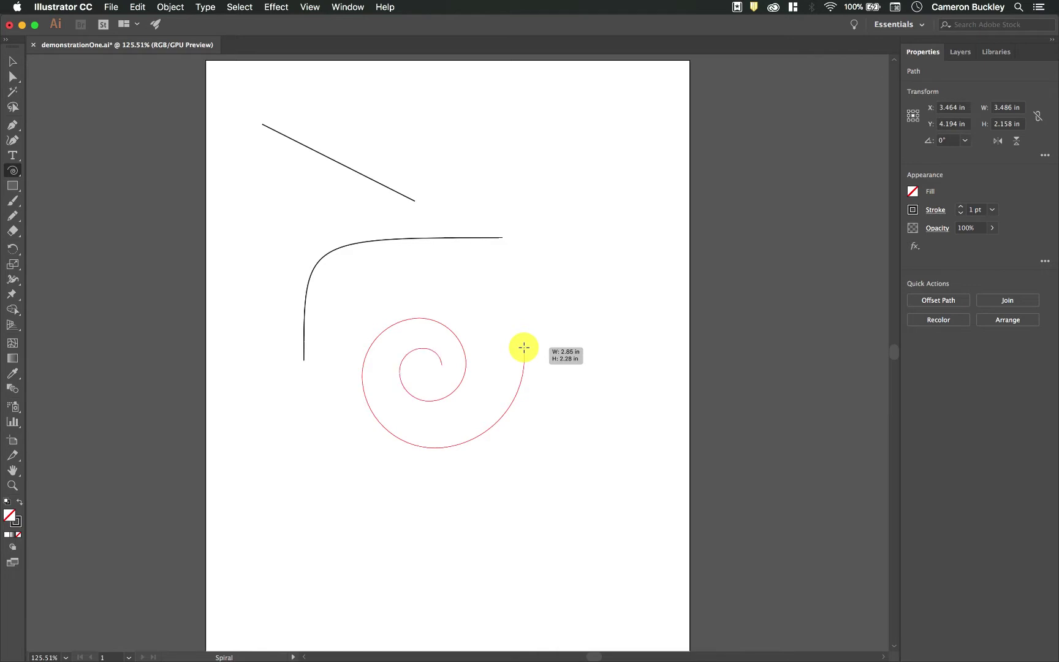
{"action": "mouse_move", "coordinate": [524, 347]}
{"action": "left_mouse_down"}
{"action": "mouse_move", "coordinate": [508, 347]}
{"action": "mouse_move", "coordinate": [585, 345]}
{"action": "mouse_move", "coordinate": [515, 349]}
{"action": "left_mouse_up"}
Step: Draw a rectangular grid with five columns and three rows in the artboard's upper-right area
{"action": "left_click_drag", "start_coordinate": [14, 172], "coordinate": [84, 220]}
{"action": "left_click_drag", "start_coordinate": [634, 94], "coordinate": [515, 157]}
{"action": "key", "text": "Left"}
{"action": "key", "text": "Left"}
{"action": "key", "text": "Left"}
{"action": "key", "text": "Left"}
{"action": "key", "text": "Left"}
{"action": "key", "text": "Right"}
{"action": "key", "text": "Right"}
{"action": "key", "text": "Up"}
{"action": "key", "text": "Up"}
{"action": "key", "text": "Up"}
{"action": "key", "text": "Down"}
{"action": "key", "text": "Down"}
{"action": "key", "text": "Down"}
{"action": "key", "text": "Down"}
{"action": "key", "text": "Down"}
{"action": "key", "text": "Down"}
Step: Draw a polar grid with one inner ring and six sectors below the rectangular grid
{"action": "left_click_drag", "start_coordinate": [11, 171], "coordinate": [89, 233]}
{"action": "mouse_move", "coordinate": [637, 270]}
{"action": "left_mouse_down"}
{"action": "mouse_move", "coordinate": [601, 310]}
{"action": "mouse_move", "coordinate": [567, 397]}
{"action": "mouse_move", "coordinate": [542, 395]}
{"action": "left_mouse_up"}
{"action": "key", "text": "Up"}
{"action": "key", "text": "Up"}
{"action": "key", "text": "Up"}
{"action": "key", "text": "Up"}
{"action": "key", "text": "Up"}
{"action": "key", "text": "Up"}
{"action": "key", "text": "Down"}
{"action": "key", "text": "Down"}
{"action": "key", "text": "Down"}
{"action": "key", "text": "Down"}
{"action": "key", "text": "Down"}
{"action": "key", "text": "Down"}
{"action": "key", "text": "Down"}
{"action": "key", "text": "Down"}
{"action": "key", "text": "Down"}
{"action": "key", "text": "Down"}
{"action": "key", "text": "Right"}
{"action": "key", "text": "Right"}
{"action": "key", "text": "Right"}
{"action": "key", "text": "Right"}
{"action": "key", "text": "Right"}
{"action": "key", "text": "Right"}
{"action": "key", "text": "Right"}
{"action": "key", "text": "Left"}
{"action": "key", "text": "Left"}
{"action": "key", "text": "Left"}
{"action": "key", "text": "Left"}
{"action": "key", "text": "Left"}
{"action": "key", "text": "Left"}
Step: Draw a rectangle about 1.39 in wide and 1.51 in high below the polar grid
{"action": "left_click_drag", "start_coordinate": [629, 439], "coordinate": [550, 524]}
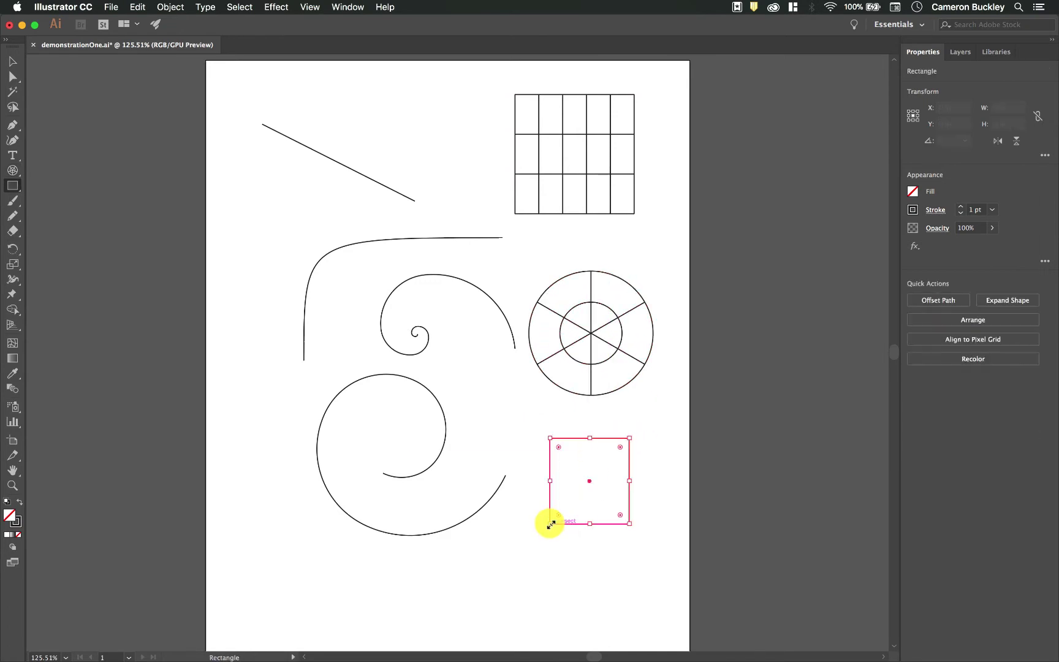
Step: Move the diagonal line and the arc closer to the artboard's upper-left corner with the Selection tool
{"action": "left_click", "coordinate": [12, 61]}
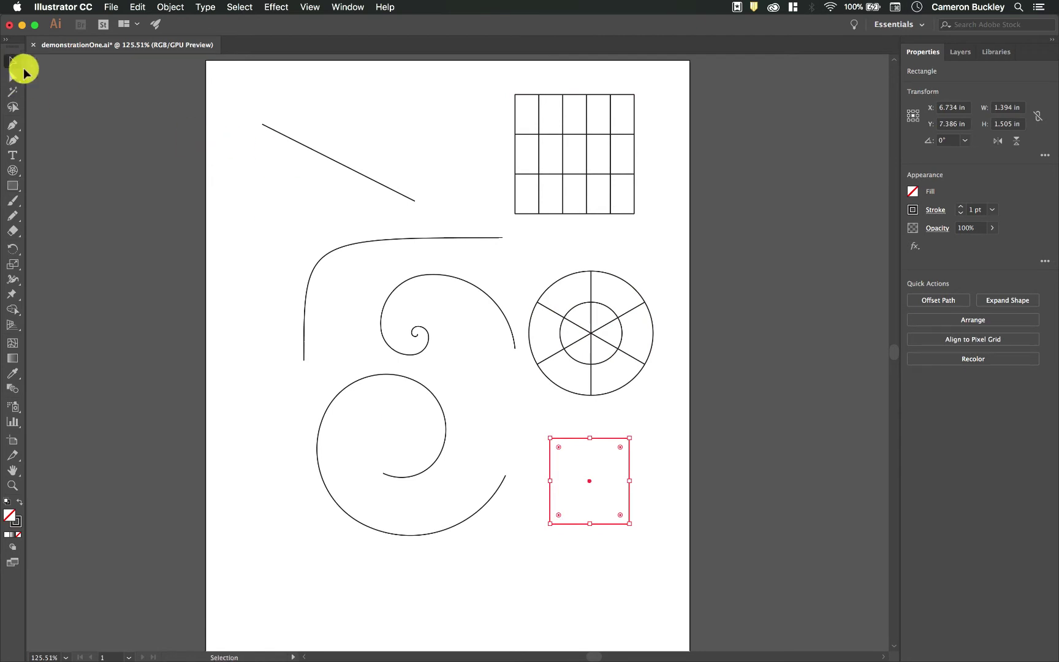
{"action": "left_click", "coordinate": [334, 154]}
{"action": "left_click_drag", "start_coordinate": [333, 162], "coordinate": [313, 117]}
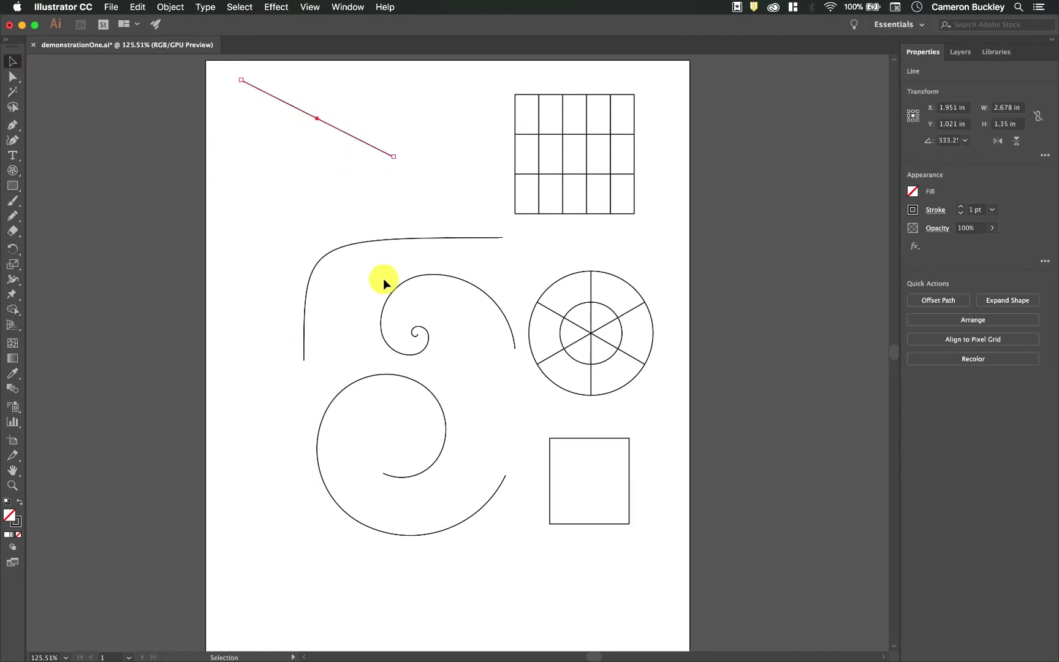
{"action": "left_click_drag", "start_coordinate": [370, 242], "coordinate": [320, 198]}
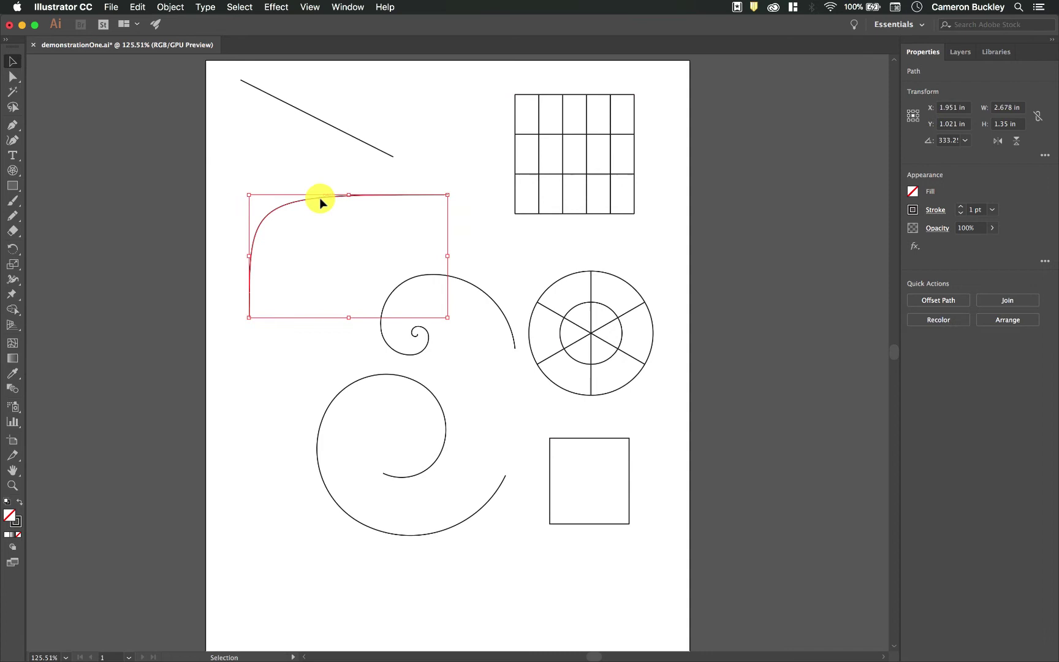
{"action": "left_click", "coordinate": [506, 252]}
Step: Enlarge the rectangle to about 1.74 by 1.67 in and round all its corners to a radius of about 0.086 in
{"action": "left_click", "coordinate": [567, 436]}
{"action": "scroll", "coordinate": [681, 473], "scroll_direction": "down", "scroll_amount": 3}
{"action": "scroll", "coordinate": [681, 473], "scroll_direction": "right", "scroll_amount": 1}
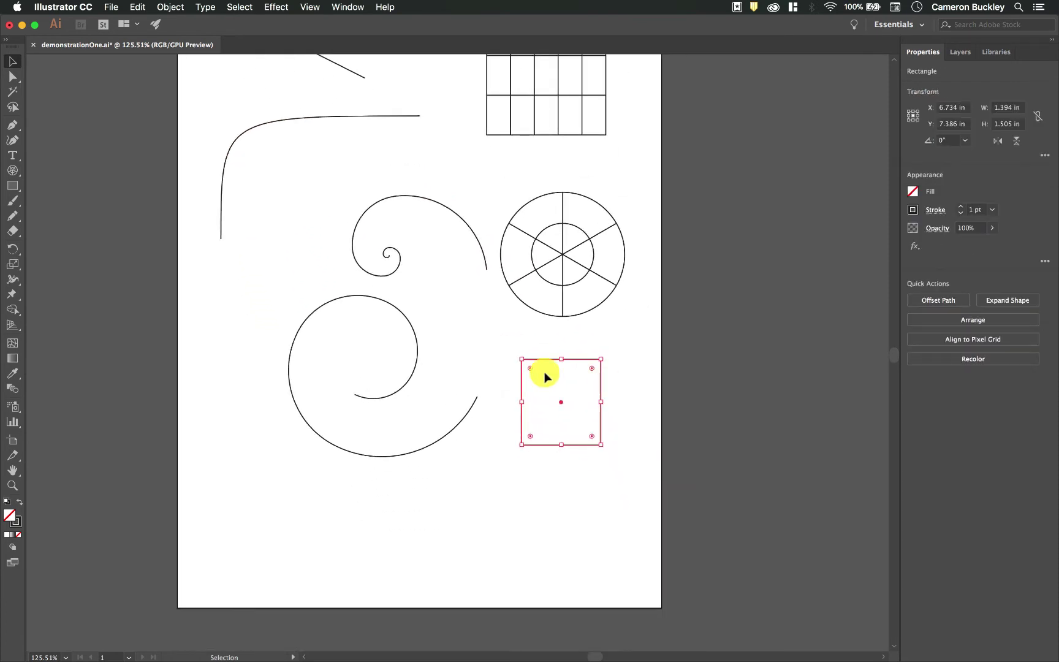
{"action": "scroll", "coordinate": [558, 398], "scroll_direction": "up", "scroll_amount": 5}
{"action": "scroll", "coordinate": [558, 402], "scroll_direction": "up", "scroll_amount": 1}
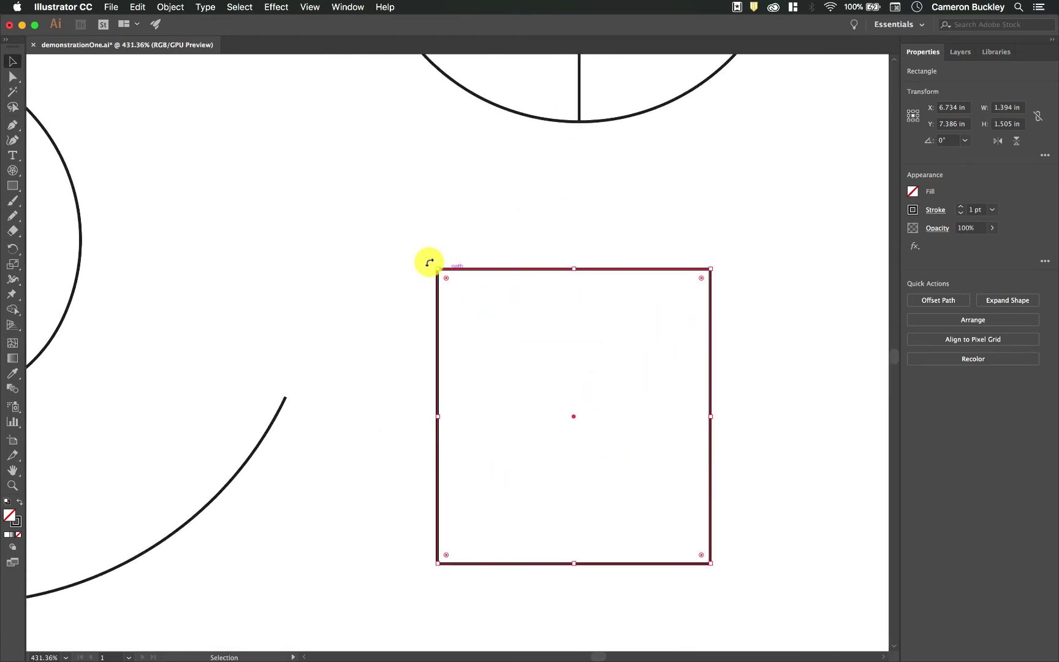
{"action": "left_click_drag", "start_coordinate": [438, 266], "coordinate": [370, 238]}
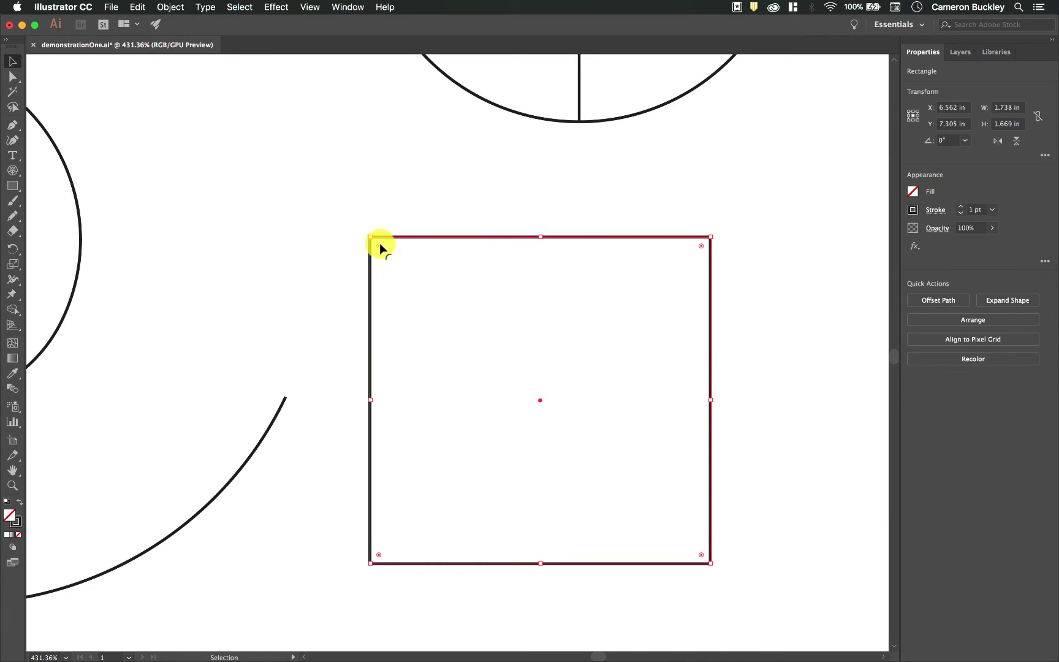
{"action": "left_click_drag", "start_coordinate": [380, 245], "coordinate": [412, 272]}
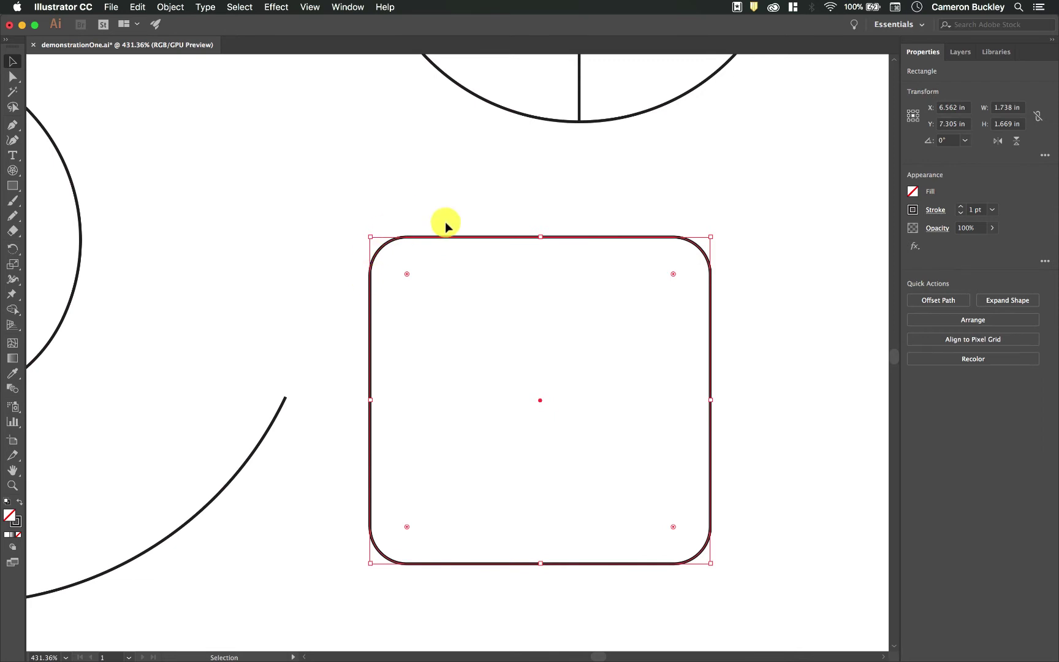
{"action": "left_click_drag", "start_coordinate": [407, 274], "coordinate": [387, 254]}
Step: Rotate the rounded rectangle counterclockwise by about 50°
{"action": "left_click_drag", "start_coordinate": [714, 232], "coordinate": [524, 161]}
{"action": "scroll", "coordinate": [715, 285], "scroll_direction": "left", "scroll_amount": 5}
{"action": "scroll", "coordinate": [715, 285], "scroll_direction": "down", "scroll_amount": 3}
{"action": "scroll", "coordinate": [546, 200], "scroll_direction": "left", "scroll_amount": 5}
{"action": "scroll", "coordinate": [547, 200], "scroll_direction": "up", "scroll_amount": 2}
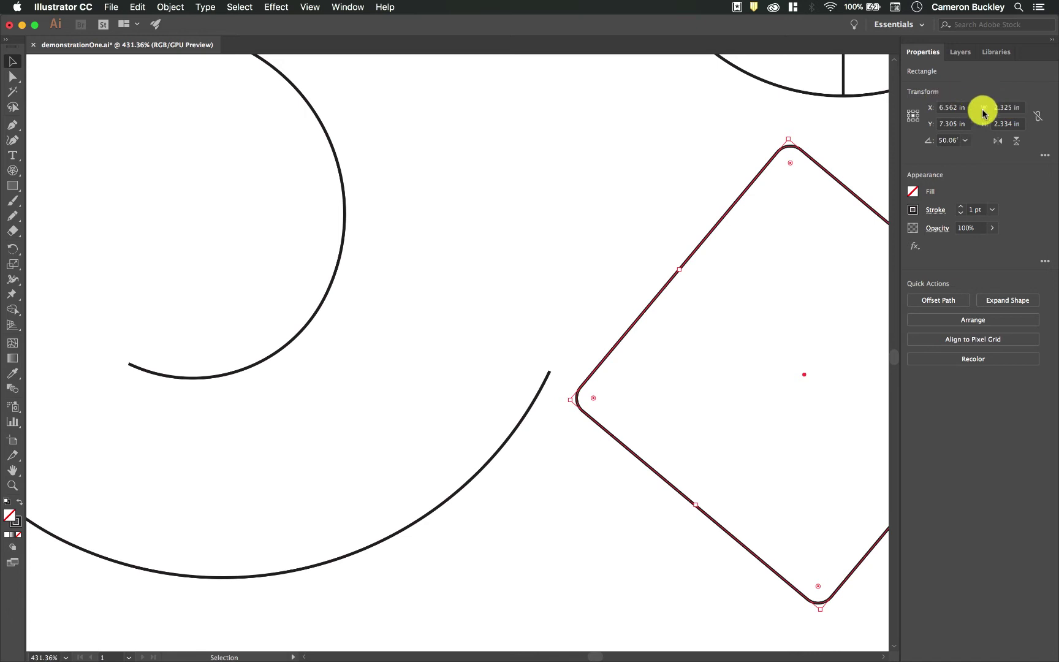
Step: Flip the rotated rectangle horizontally and vertically, reversing each flip
{"action": "left_click", "coordinate": [1044, 155]}
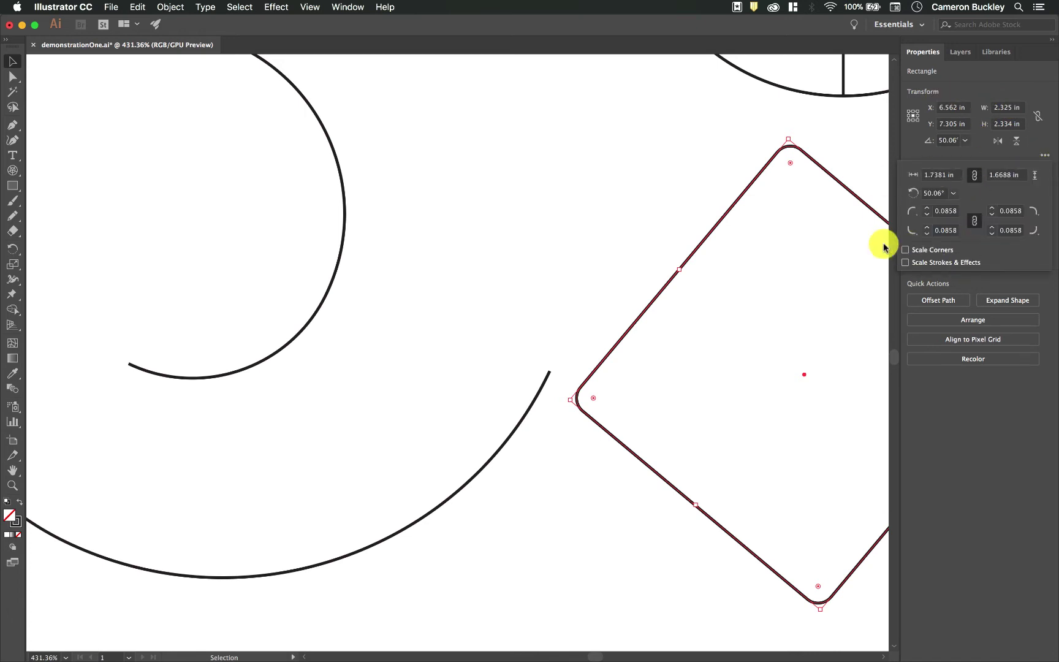
{"action": "left_click", "coordinate": [998, 143]}
{"action": "left_click", "coordinate": [999, 144]}
{"action": "left_click", "coordinate": [1017, 143]}
{"action": "left_click", "coordinate": [1018, 144]}
Step: Flip the large spiral vertically and horizontally, reversing each flip, and clear the selection
{"action": "left_click", "coordinate": [525, 398]}
{"action": "left_click", "coordinate": [534, 406]}
{"action": "scroll", "coordinate": [510, 262], "scroll_direction": "down", "scroll_amount": 5}
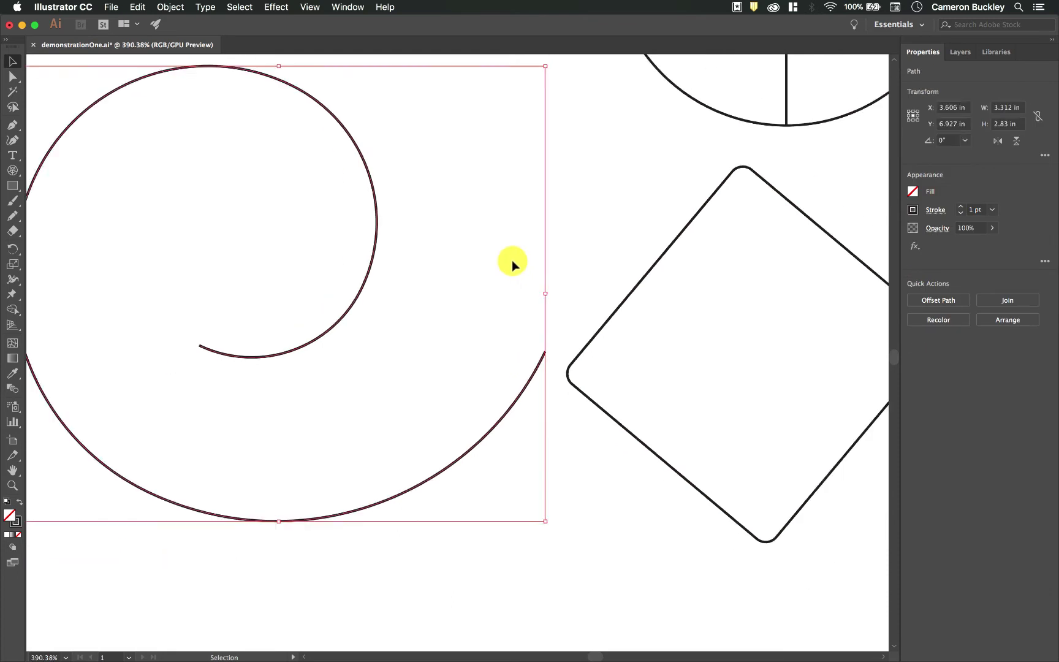
{"action": "left_click", "coordinate": [1017, 144]}
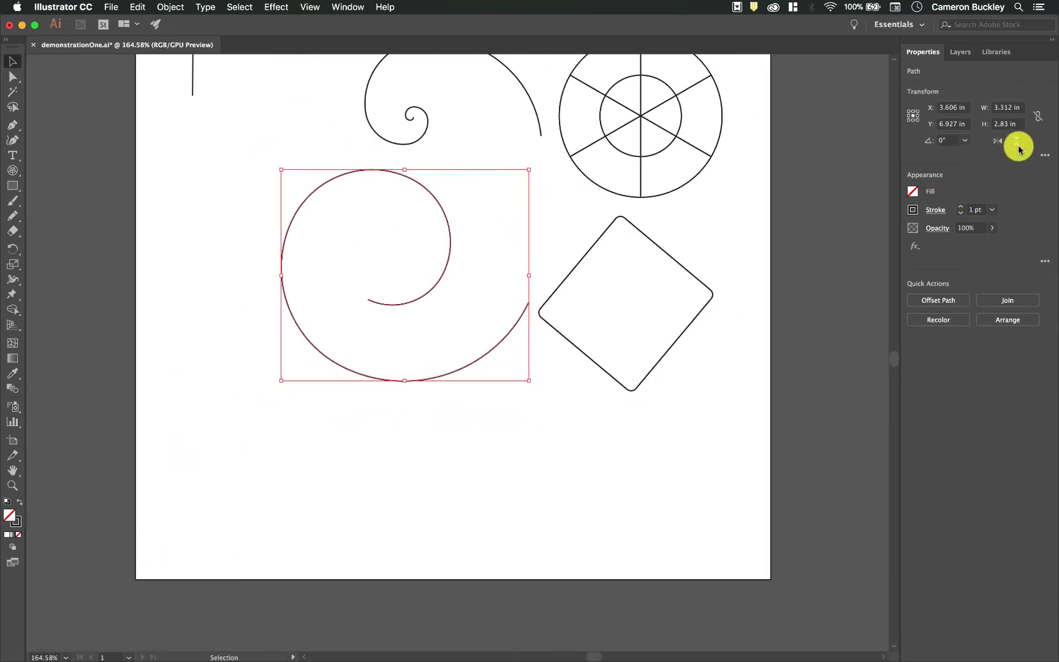
{"action": "left_click", "coordinate": [1017, 144]}
{"action": "left_click", "coordinate": [994, 142]}
{"action": "left_click", "coordinate": [995, 142]}
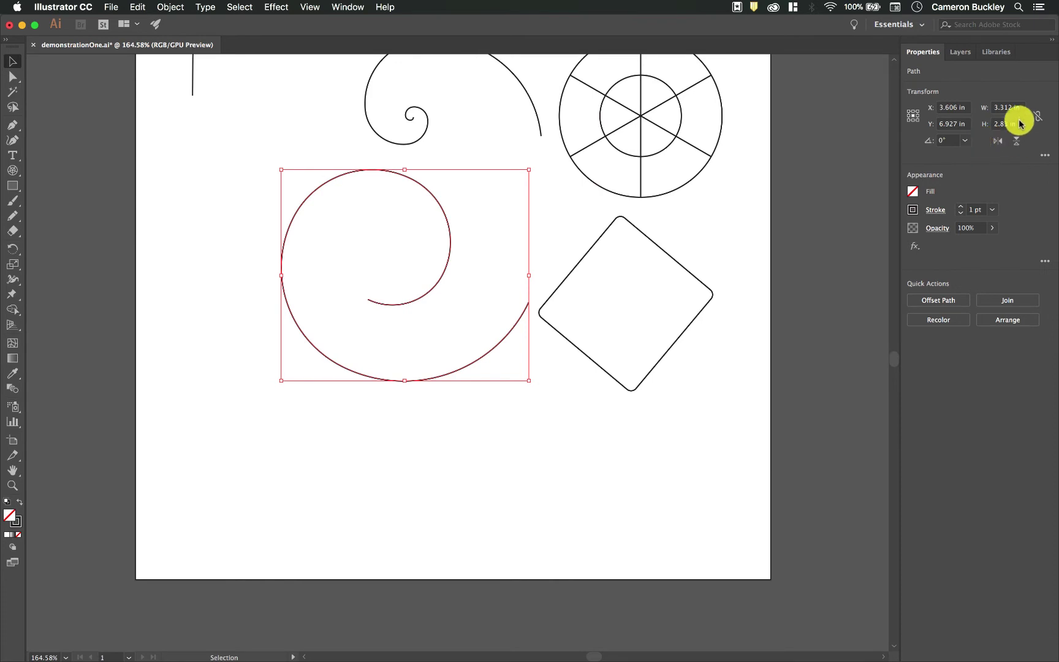
{"action": "left_click", "coordinate": [560, 428]}
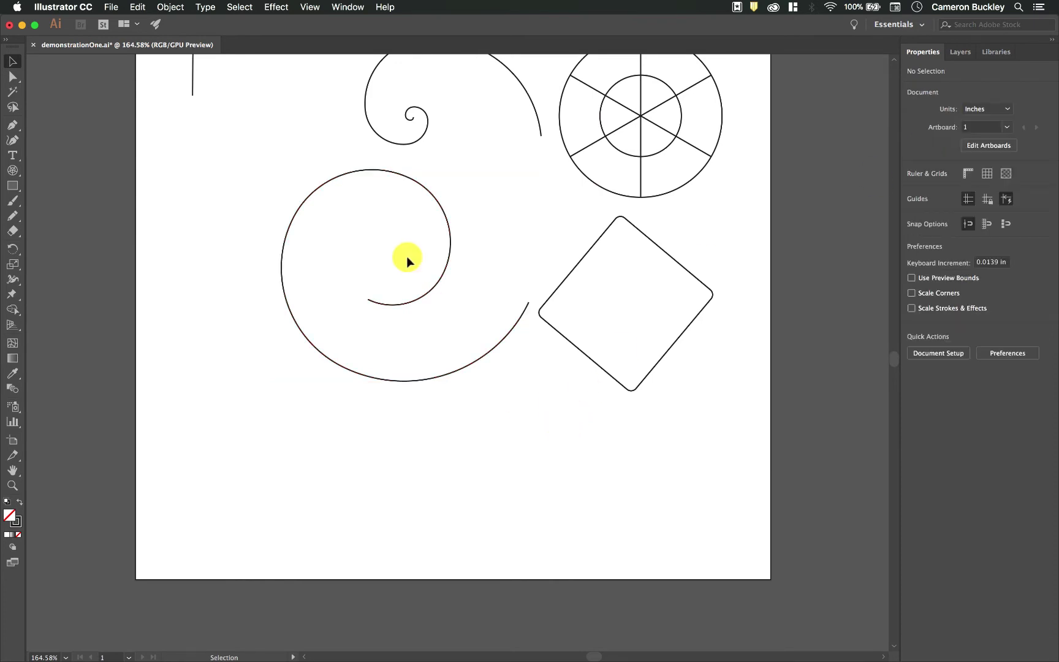
Step: Draw a five-sided polygon about 1.26 by 1.22 in to the left of the small spiral
{"action": "scroll", "coordinate": [463, 173], "scroll_direction": "up", "scroll_amount": 3}
{"action": "scroll", "coordinate": [463, 173], "scroll_direction": "right", "scroll_amount": 1}
{"action": "scroll", "coordinate": [464, 172], "scroll_direction": "up", "scroll_amount": 3}
{"action": "scroll", "coordinate": [463, 173], "scroll_direction": "right", "scroll_amount": 1}
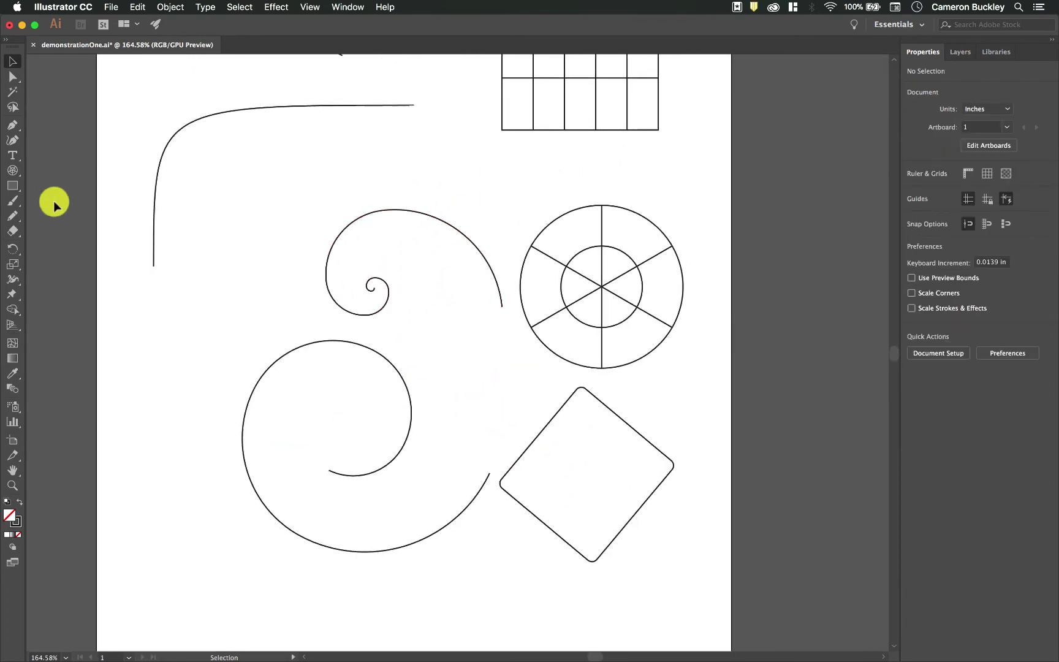
{"action": "left_click", "coordinate": [11, 185]}
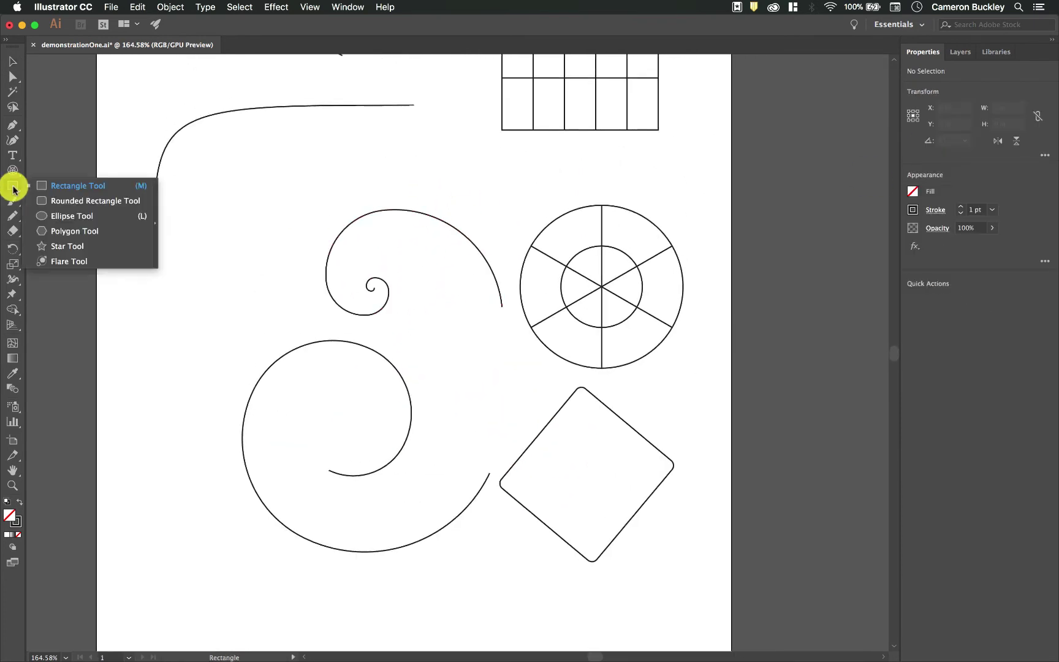
{"action": "left_click", "coordinate": [92, 231]}
{"action": "left_click_drag", "start_coordinate": [253, 253], "coordinate": [226, 296]}
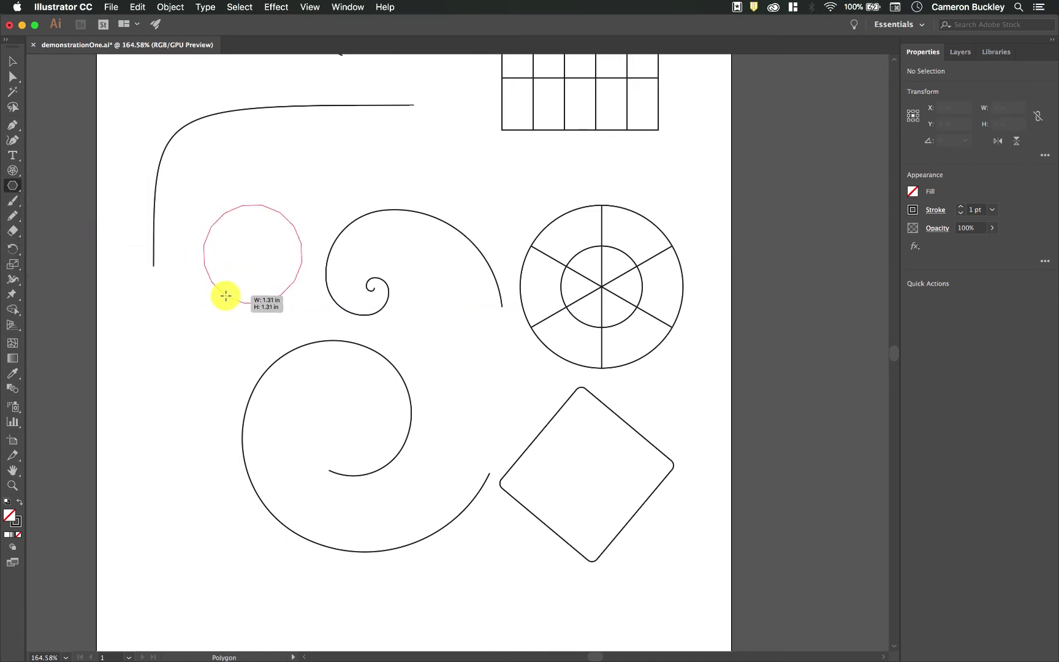
{"action": "key", "text": "Down"}
{"action": "key", "text": "Down"}
{"action": "key", "text": "Down"}
{"action": "left_click_drag", "start_coordinate": [226, 297], "coordinate": [226, 293]}
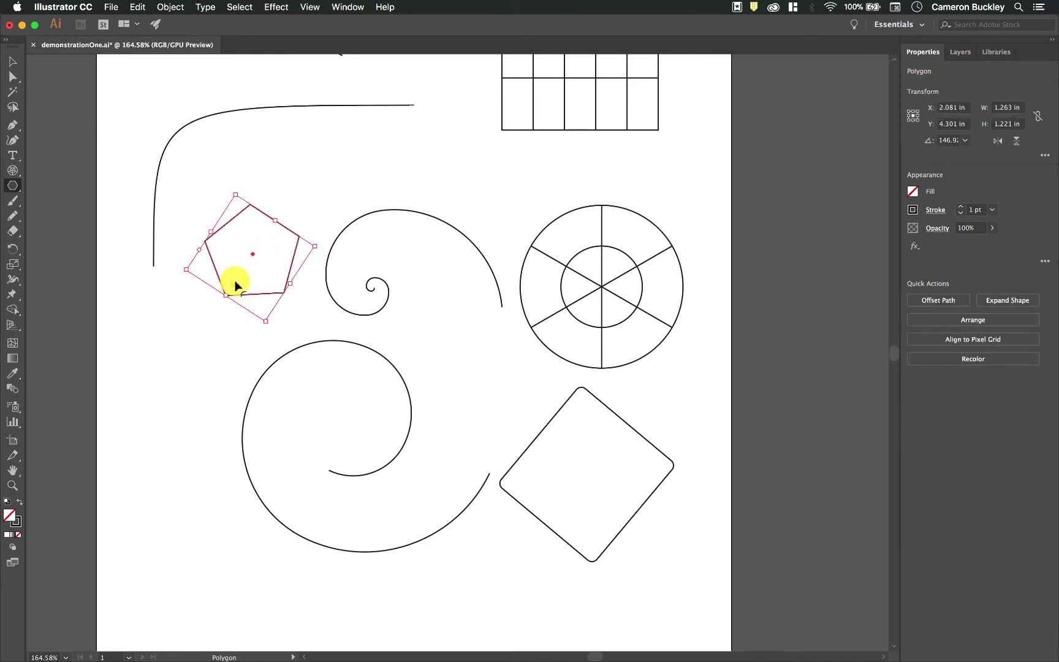
Step: Round the pentagon's corners and increase its number of sides to seven
{"action": "scroll", "coordinate": [232, 286], "scroll_direction": "up", "scroll_amount": 3}
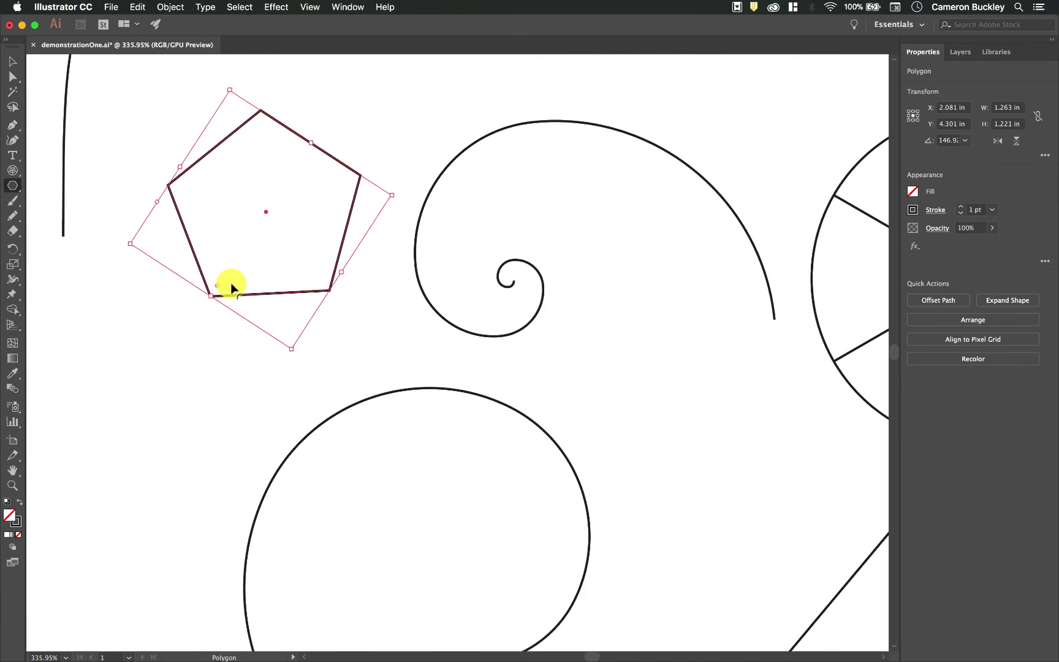
{"action": "left_click_drag", "start_coordinate": [218, 284], "coordinate": [240, 252]}
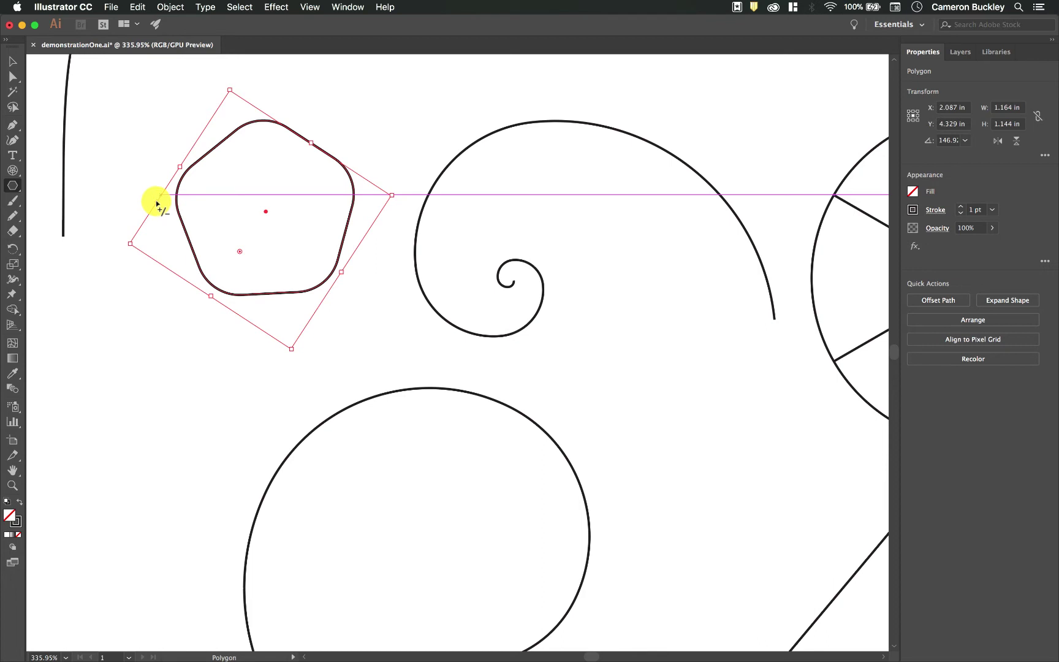
{"action": "left_click_drag", "start_coordinate": [142, 222], "coordinate": [296, 99]}
{"action": "scroll", "coordinate": [448, 227], "scroll_direction": "down", "scroll_amount": 6}
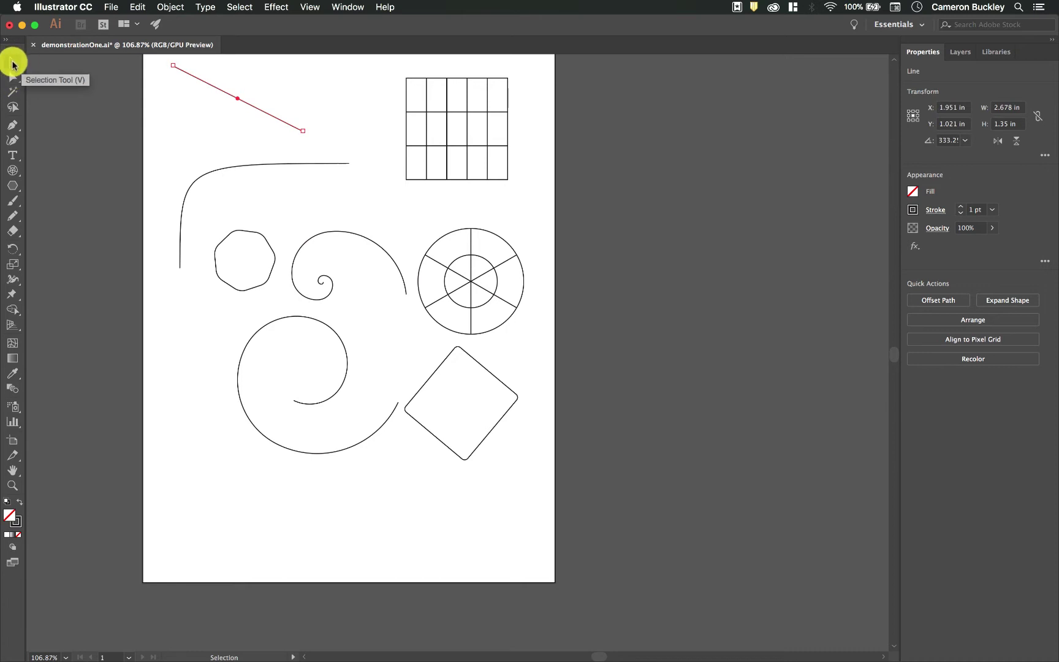
Step: Reposition both endpoints of the upper-left line and shift it upward, leaving it shorter with a gentler downward slope
{"action": "scroll", "coordinate": [272, 106], "scroll_direction": "up", "scroll_amount": 8}
{"action": "scroll", "coordinate": [272, 106], "scroll_direction": "up", "scroll_amount": 2}
{"action": "scroll", "coordinate": [272, 106], "scroll_direction": "left", "scroll_amount": 2}
{"action": "scroll", "coordinate": [271, 101], "scroll_direction": "left", "scroll_amount": 2}
{"action": "scroll", "coordinate": [272, 101], "scroll_direction": "up", "scroll_amount": 1}
{"action": "left_click_drag", "start_coordinate": [184, 95], "coordinate": [228, 229]}
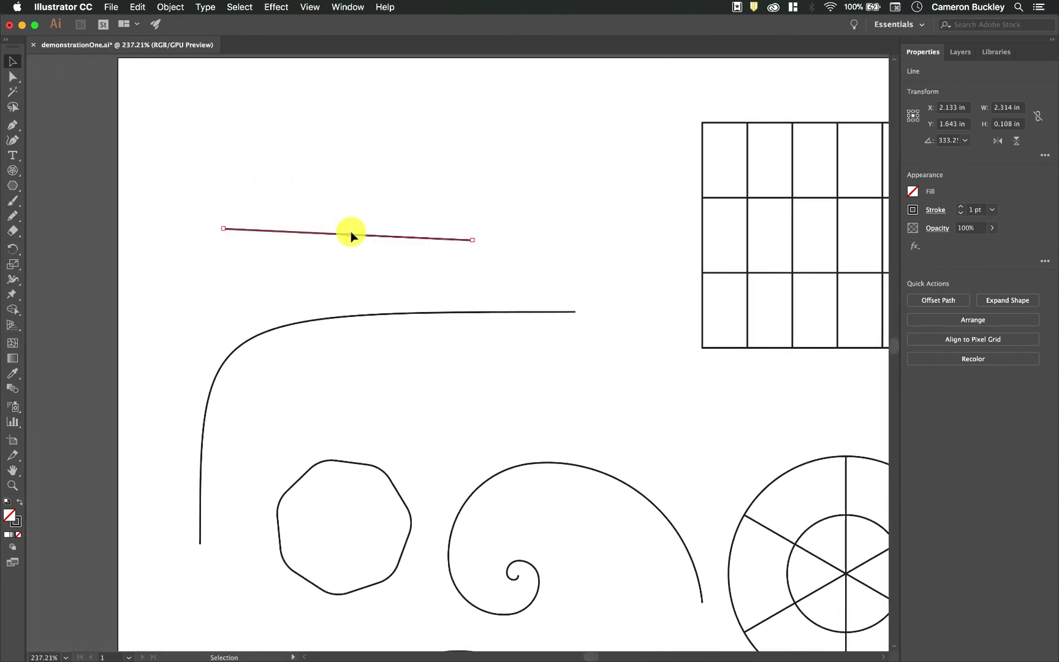
{"action": "left_click_drag", "start_coordinate": [347, 234], "coordinate": [373, 145]}
{"action": "left_click_drag", "start_coordinate": [494, 152], "coordinate": [445, 198]}
Step: Move the upper-left line's left anchor point inward and slightly up with the Direct Selection tool, steepening its slope
{"action": "left_click", "coordinate": [250, 329]}
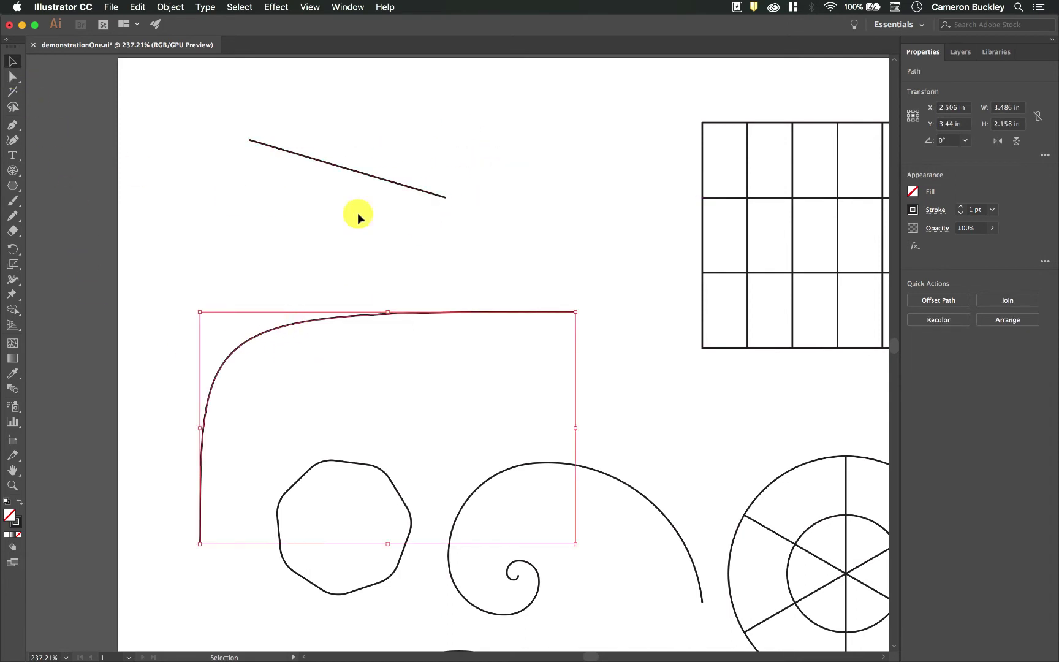
{"action": "left_click", "coordinate": [508, 268]}
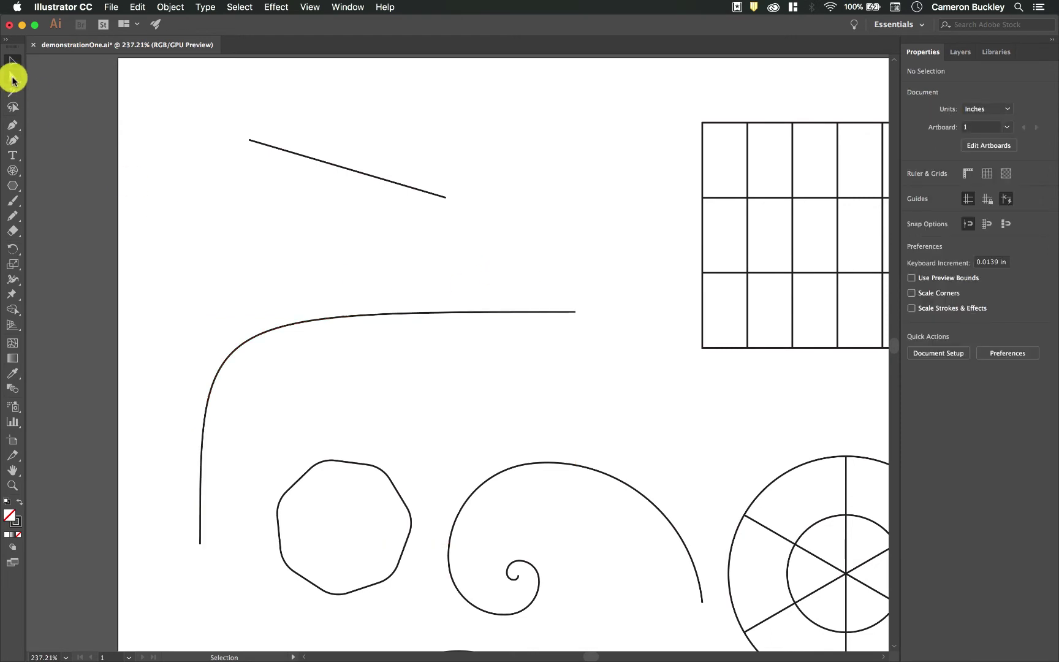
{"action": "left_click", "coordinate": [12, 79]}
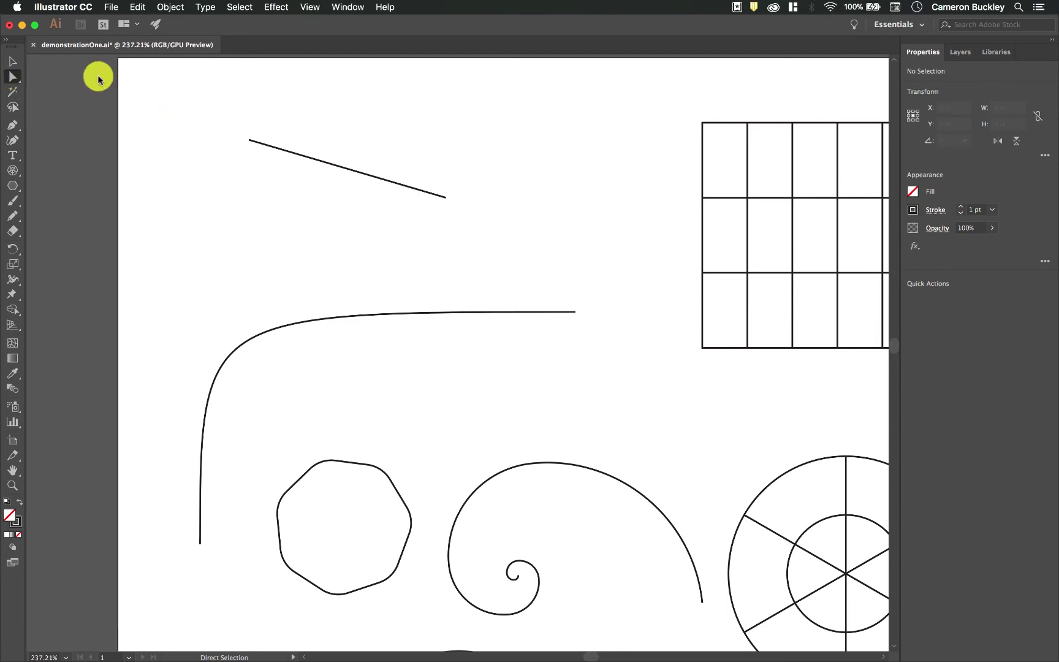
{"action": "left_click", "coordinate": [154, 127]}
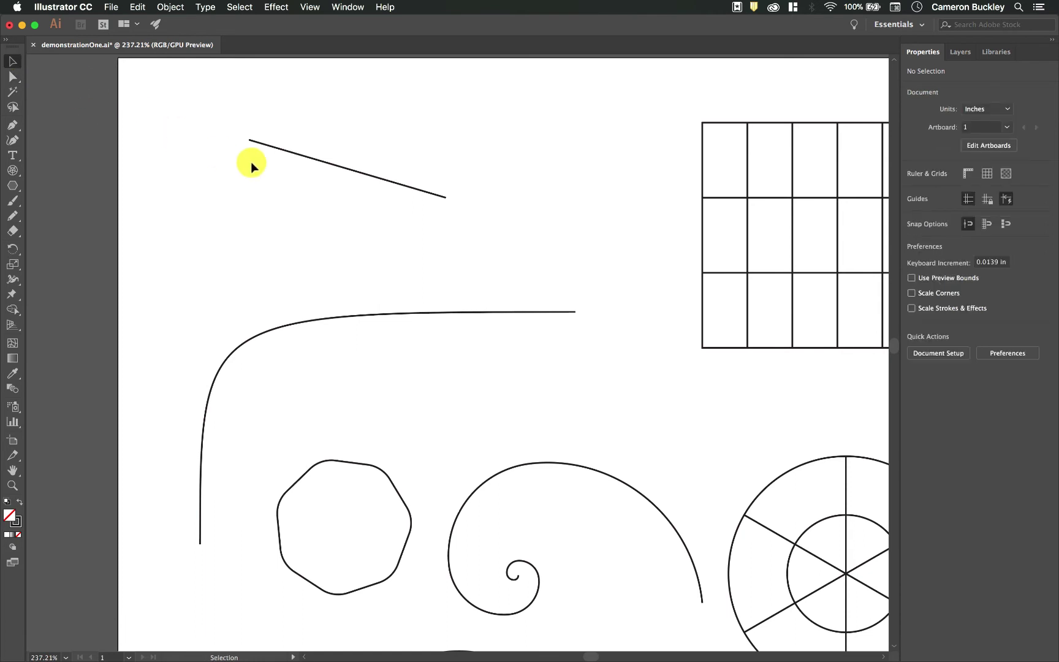
{"action": "key", "text": "v"}
{"action": "key", "text": "a"}
{"action": "key", "text": "v"}
{"action": "key", "text": "a"}
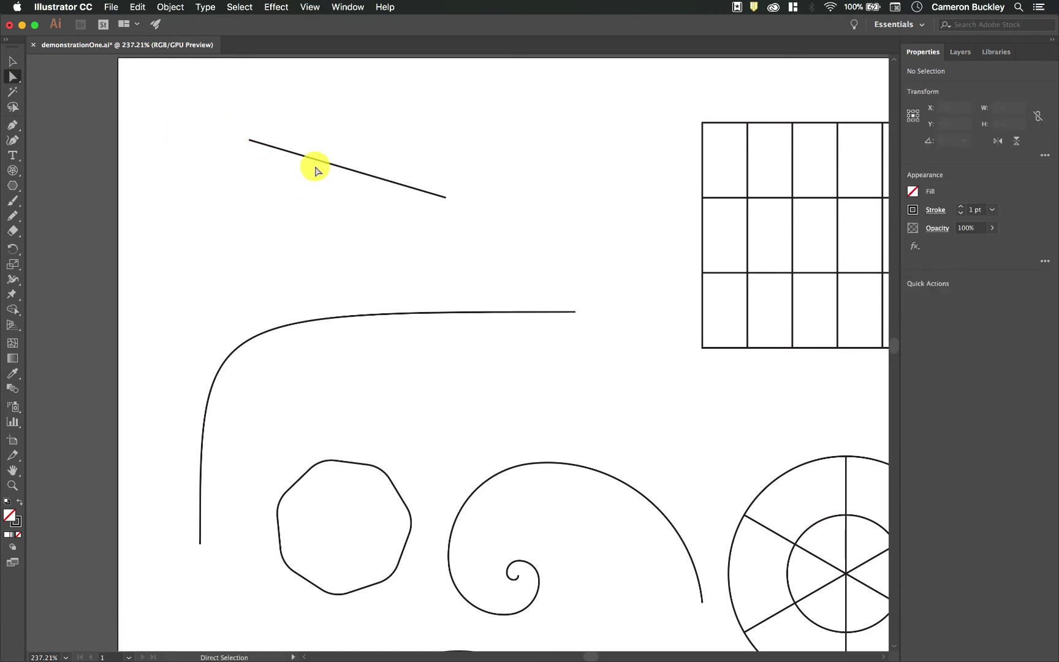
{"action": "left_click", "coordinate": [253, 141]}
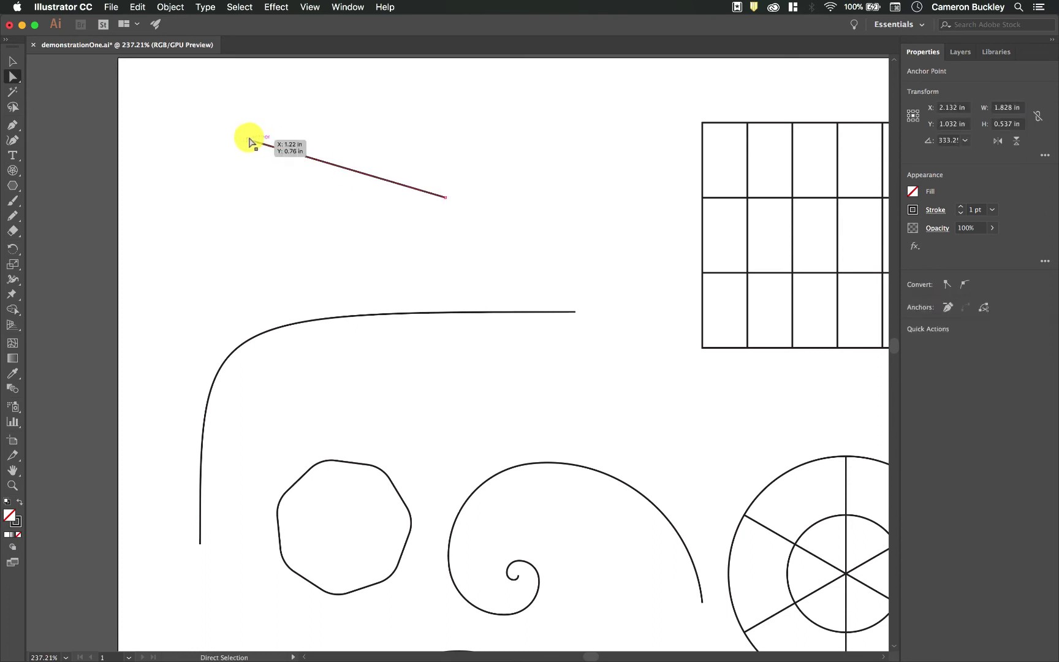
{"action": "left_click_drag", "start_coordinate": [264, 139], "coordinate": [296, 131]}
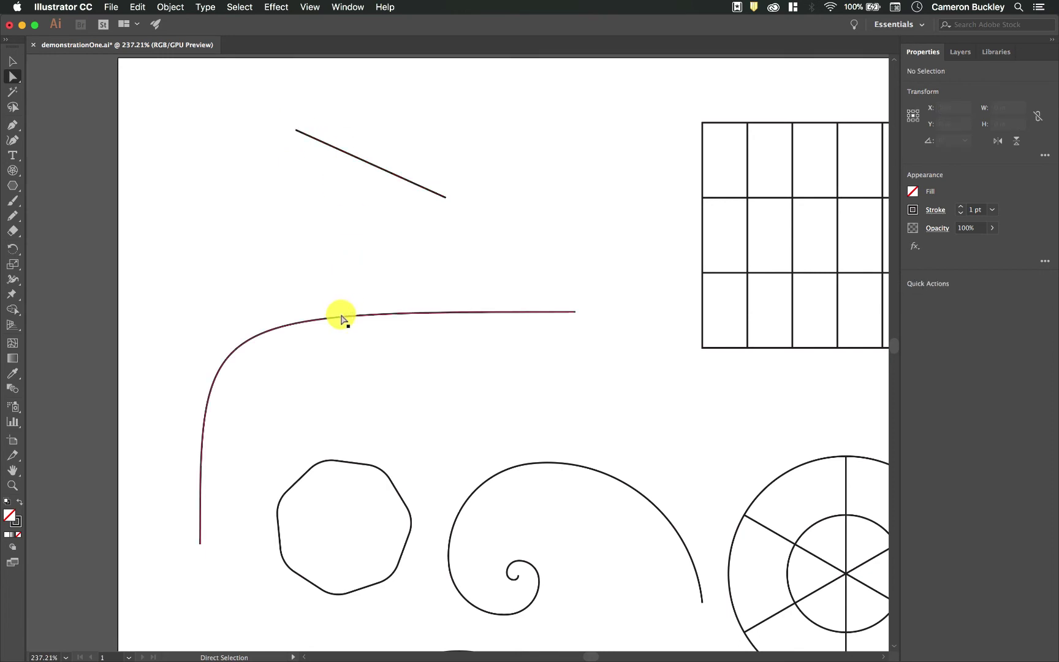
Step: Bulge the large arc upward by its segment and pull both direction handles outward, then clear the selection
{"action": "left_click_drag", "start_coordinate": [343, 319], "coordinate": [347, 273]}
{"action": "left_click_drag", "start_coordinate": [217, 219], "coordinate": [255, 160]}
{"action": "left_click_drag", "start_coordinate": [207, 281], "coordinate": [146, 308]}
{"action": "scroll", "coordinate": [316, 375], "scroll_direction": "down", "scroll_amount": 5}
{"action": "scroll", "coordinate": [317, 376], "scroll_direction": "right", "scroll_amount": 5}
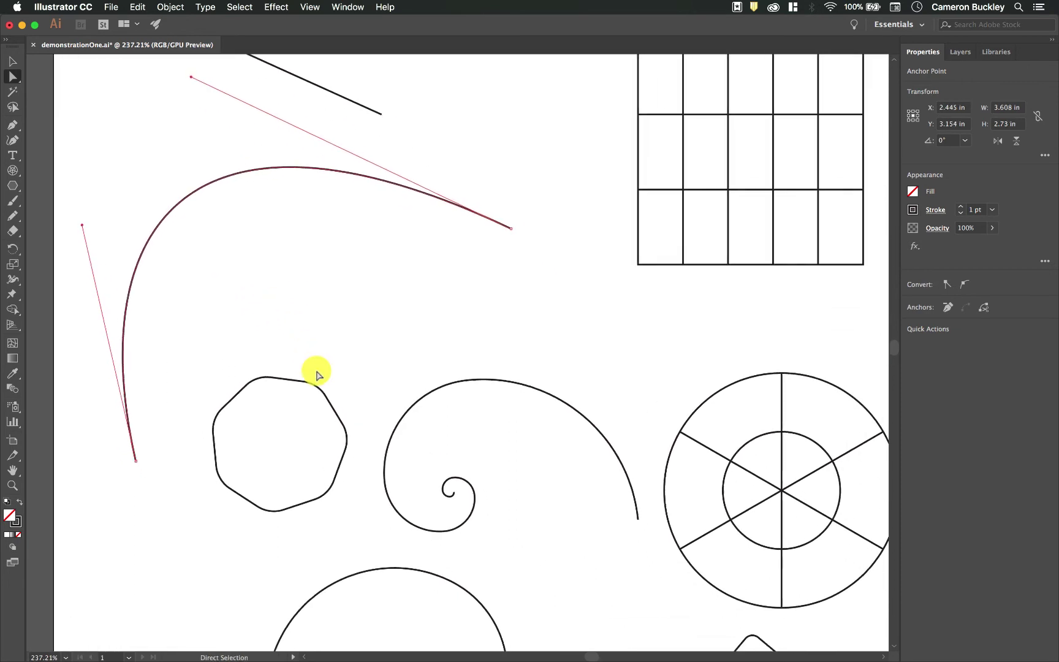
{"action": "left_click", "coordinate": [580, 222]}
Step: Pull the rectangular grid's top-right corner outward to about X 7.94 in, Y 0.36 in and extend both inner horizontal lines to the slanted edge
{"action": "scroll", "coordinate": [621, 266], "scroll_direction": "up", "scroll_amount": 3}
{"action": "scroll", "coordinate": [621, 266], "scroll_direction": "right", "scroll_amount": 3}
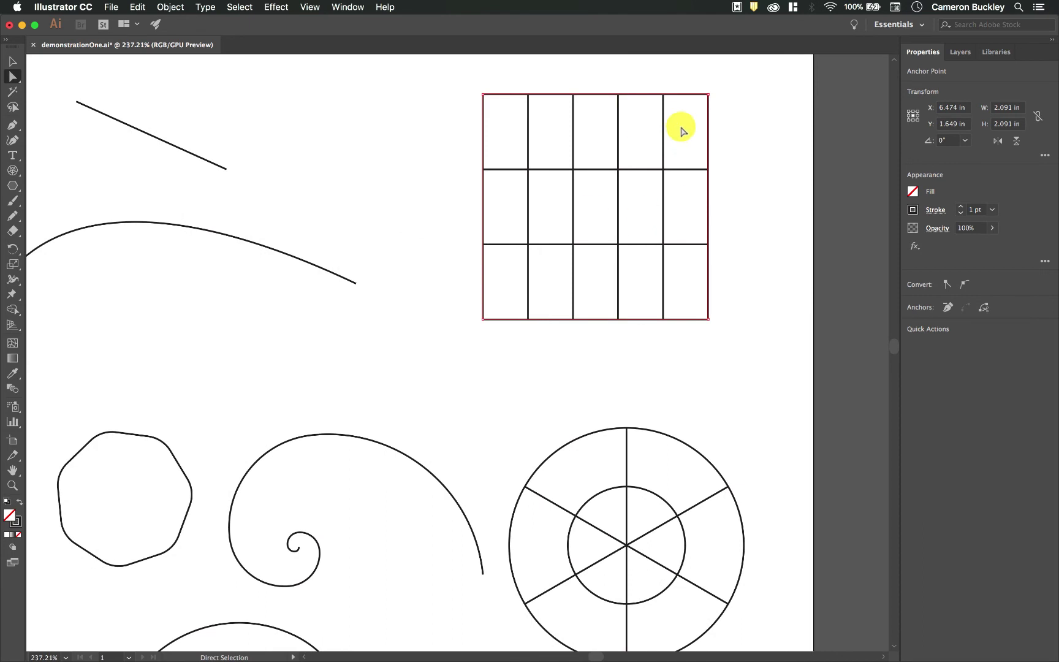
{"action": "left_click_drag", "start_coordinate": [710, 95], "coordinate": [753, 68]}
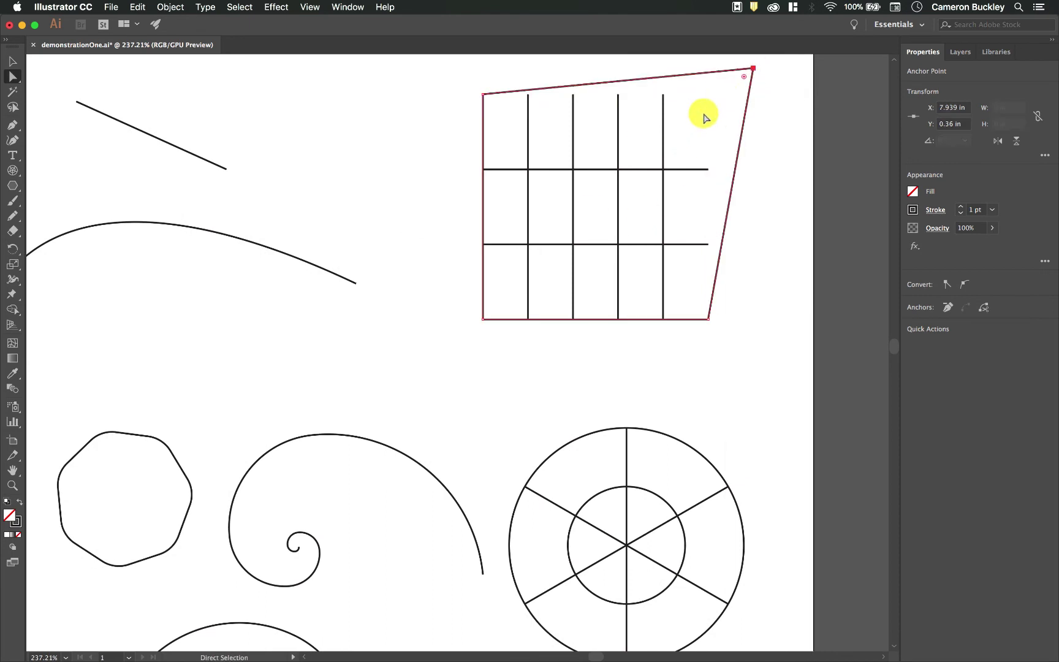
{"action": "left_click_drag", "start_coordinate": [711, 170], "coordinate": [726, 123]}
{"action": "left_click_drag", "start_coordinate": [709, 245], "coordinate": [722, 244]}
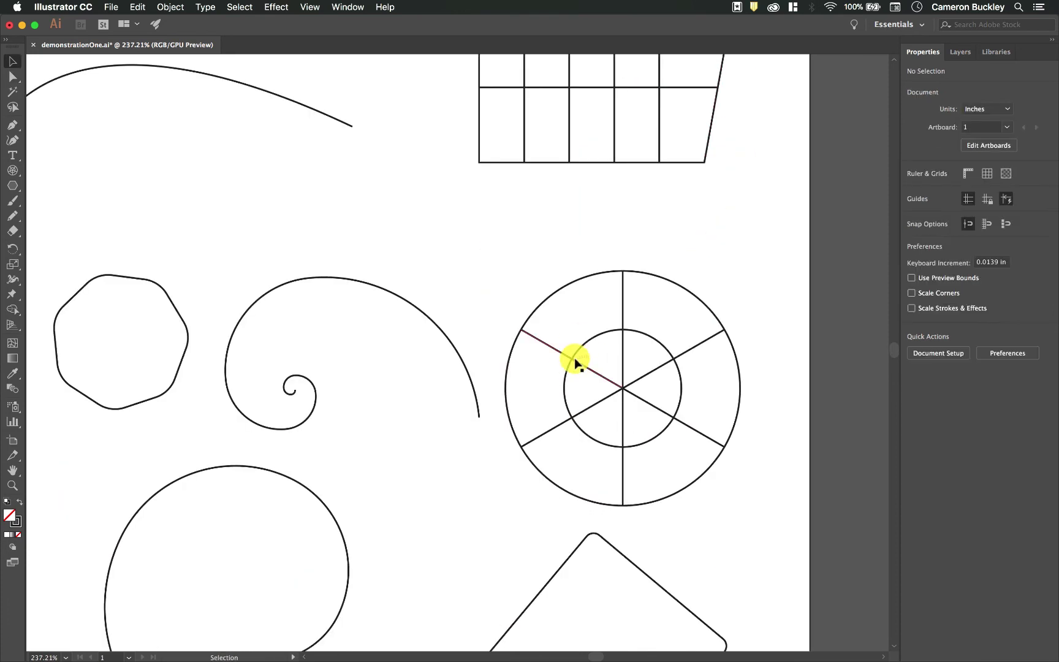
Step: Move the polar grid upward and narrow it slightly to about 2.125 in wide
{"action": "left_click_drag", "start_coordinate": [572, 359], "coordinate": [574, 281]}
{"action": "mouse_move", "coordinate": [505, 350]}
{"action": "left_mouse_down"}
{"action": "mouse_move", "coordinate": [486, 352]}
{"action": "mouse_move", "coordinate": [510, 347]}
{"action": "left_mouse_up"}
Step: Shift the outer end of the polar grid's upper-left spoke inward and stretch the inner circle's left side outward
{"action": "key", "text": "a"}
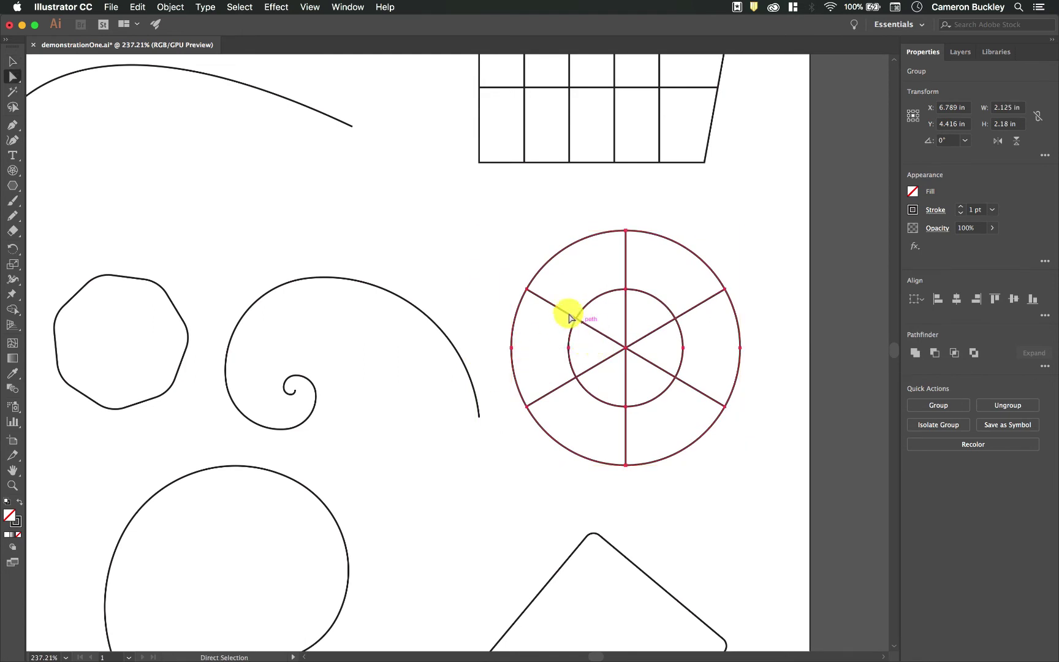
{"action": "left_click_drag", "start_coordinate": [525, 293], "coordinate": [614, 251]}
{"action": "left_click", "coordinate": [573, 278]}
{"action": "left_click", "coordinate": [565, 276]}
{"action": "key", "text": "super+shift+a"}
{"action": "left_click_drag", "start_coordinate": [606, 328], "coordinate": [582, 332]}
{"action": "left_click", "coordinate": [508, 360]}
Step: Select the large arc and examine its end anchor points and direction handles up close
{"action": "scroll", "coordinate": [440, 303], "scroll_direction": "left", "scroll_amount": 5}
{"action": "scroll", "coordinate": [439, 303], "scroll_direction": "up", "scroll_amount": 2}
{"action": "scroll", "coordinate": [438, 304], "scroll_direction": "left", "scroll_amount": 4}
{"action": "scroll", "coordinate": [439, 303], "scroll_direction": "up", "scroll_amount": 2}
{"action": "left_click", "coordinate": [416, 167]}
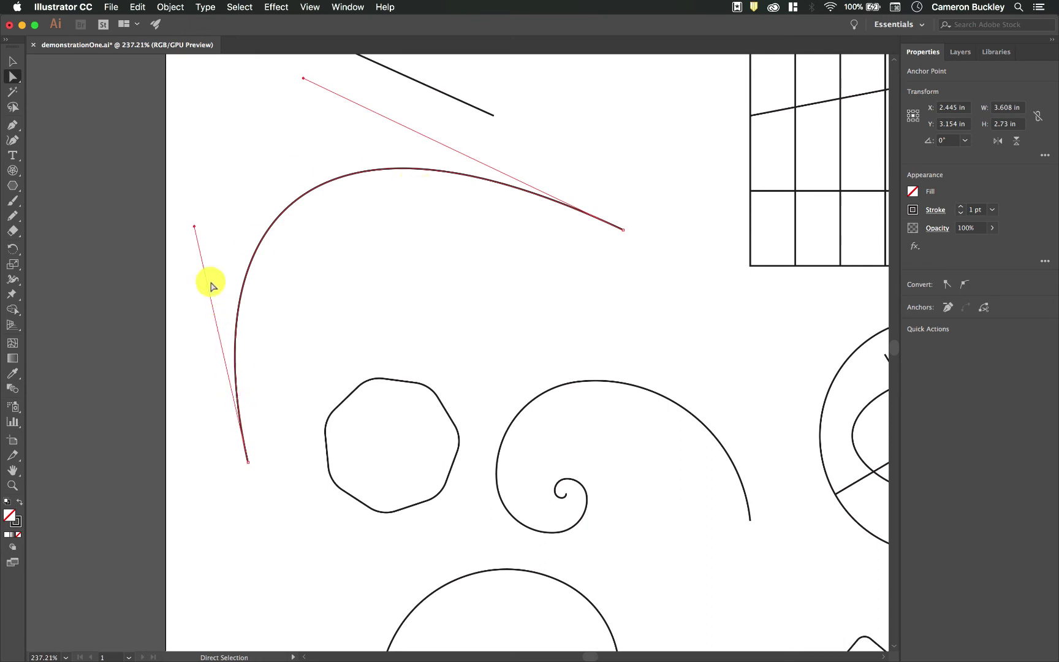
{"action": "scroll", "coordinate": [250, 475], "scroll_direction": "up", "scroll_amount": 6}
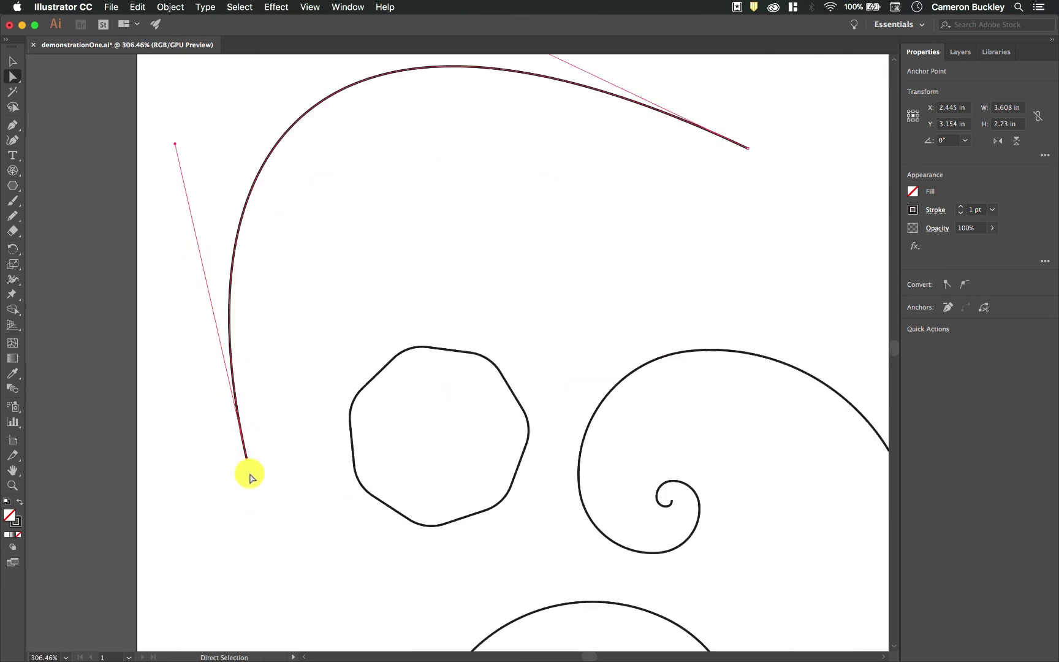
{"action": "scroll", "coordinate": [249, 439], "scroll_direction": "down", "scroll_amount": 3}
{"action": "scroll", "coordinate": [249, 439], "scroll_direction": "up", "scroll_amount": 4}
{"action": "scroll", "coordinate": [249, 439], "scroll_direction": "right", "scroll_amount": 8}
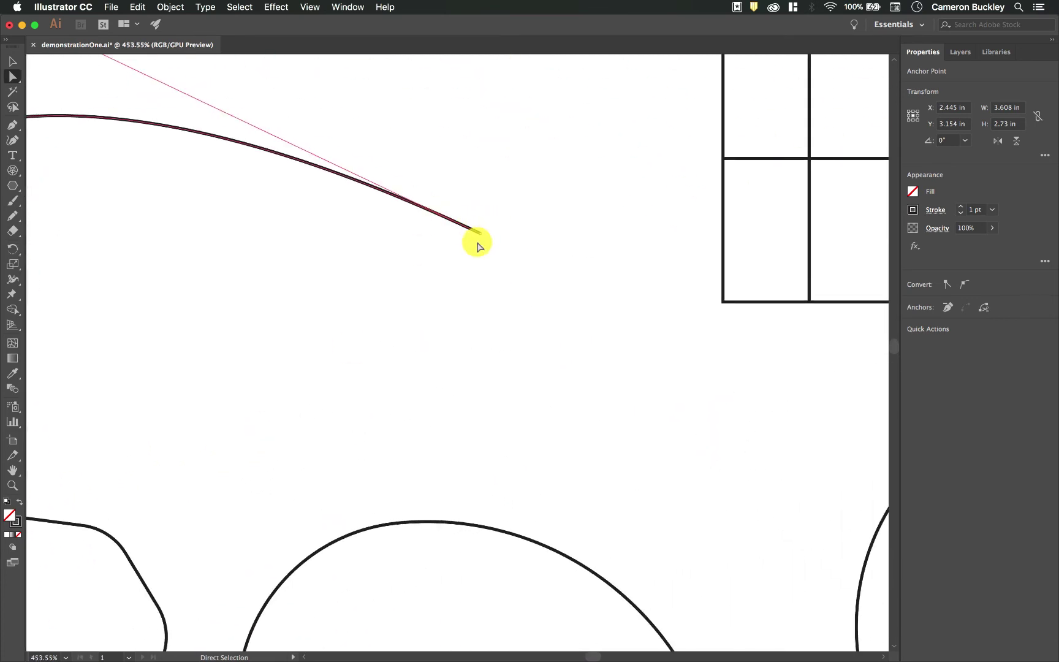
{"action": "right_click", "coordinate": [478, 244]}
{"action": "left_click", "coordinate": [452, 249]}
{"action": "scroll", "coordinate": [493, 244], "scroll_direction": "left", "scroll_amount": 10}
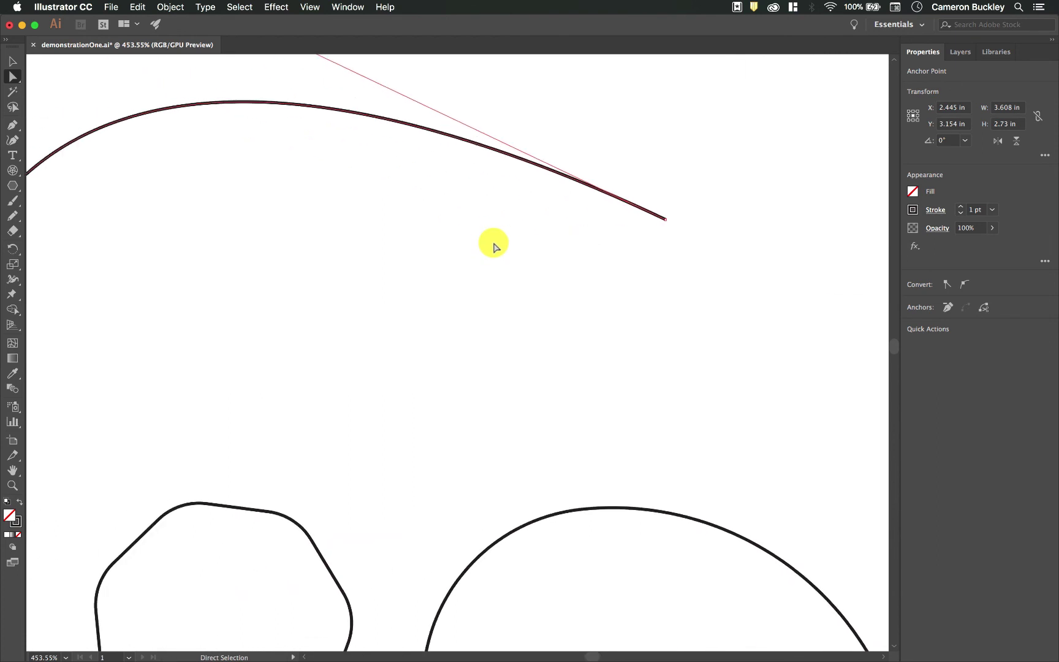
{"action": "scroll", "coordinate": [494, 244], "scroll_direction": "down", "scroll_amount": 5}
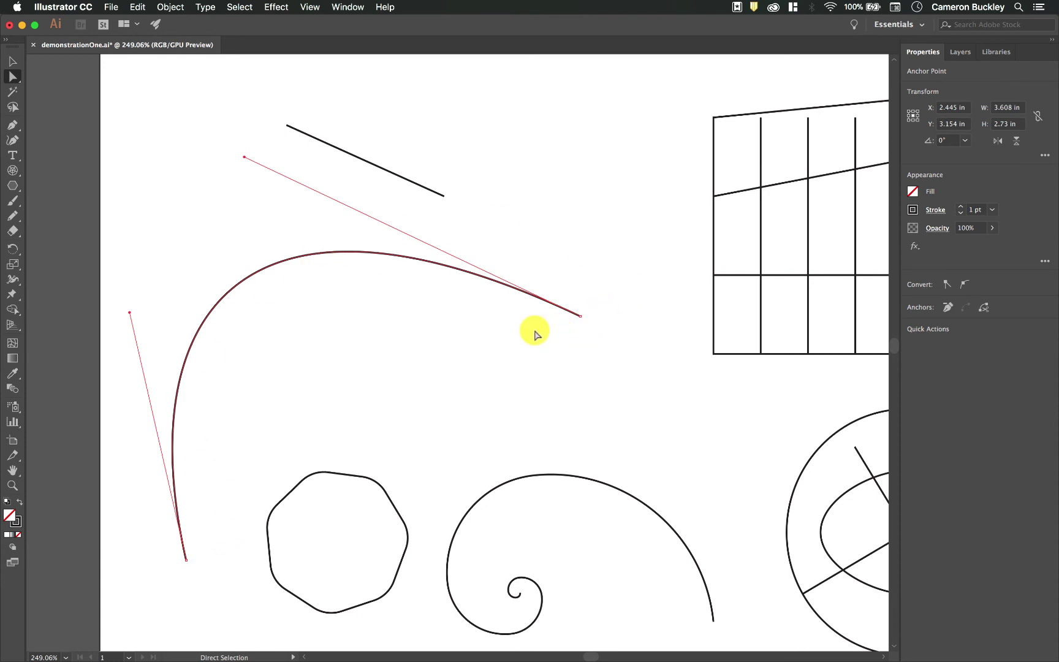
Step: Move the upper-left line's endpoints to about X 1.86 in, Y 0.53 in and X 3.28 in, Y 1.12 in
{"action": "scroll", "coordinate": [482, 343], "scroll_direction": "up", "scroll_amount": 3}
{"action": "left_click", "coordinate": [369, 232]}
{"action": "left_click", "coordinate": [370, 228]}
{"action": "scroll", "coordinate": [371, 228], "scroll_direction": "up", "scroll_amount": 5}
{"action": "scroll", "coordinate": [371, 227], "scroll_direction": "up", "scroll_amount": 6}
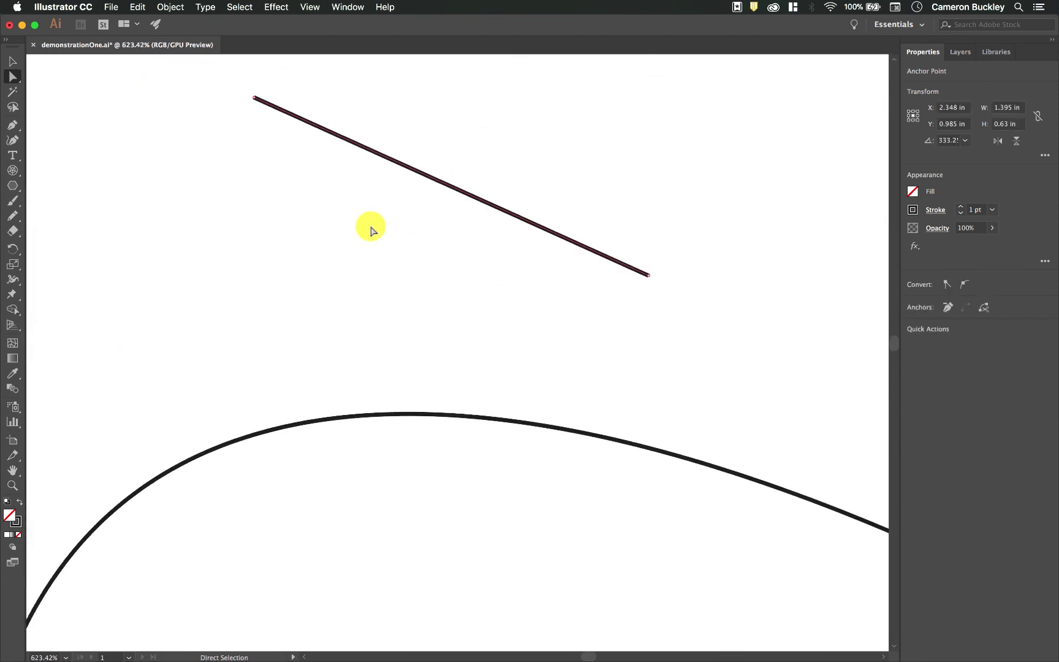
{"action": "scroll", "coordinate": [371, 228], "scroll_direction": "up", "scroll_amount": 3}
{"action": "scroll", "coordinate": [371, 228], "scroll_direction": "right", "scroll_amount": 2}
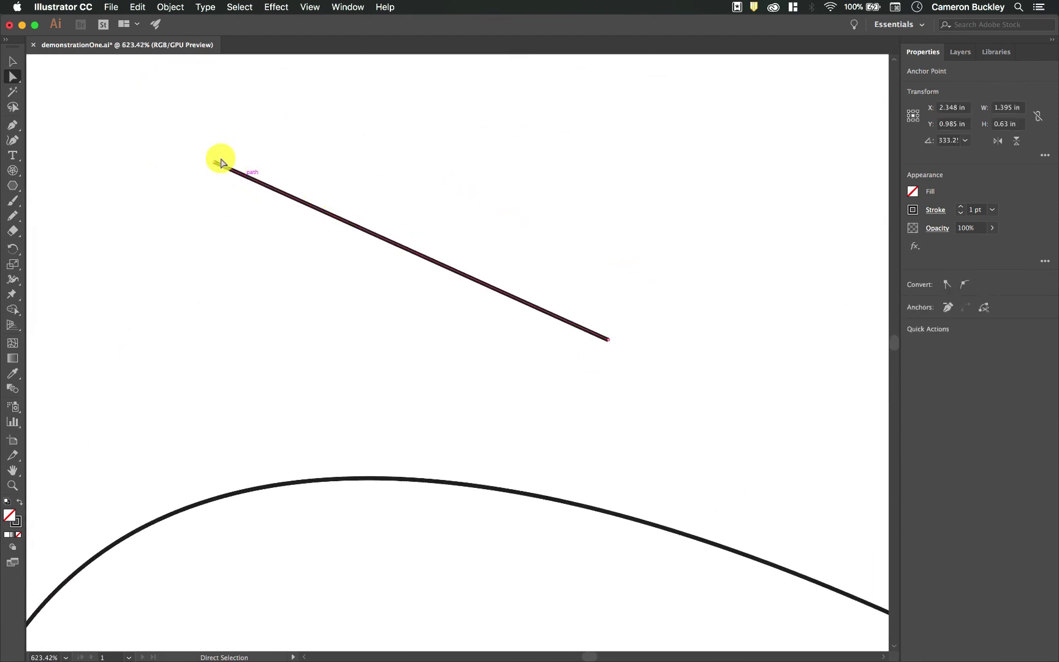
{"action": "left_click_drag", "start_coordinate": [214, 168], "coordinate": [274, 123]}
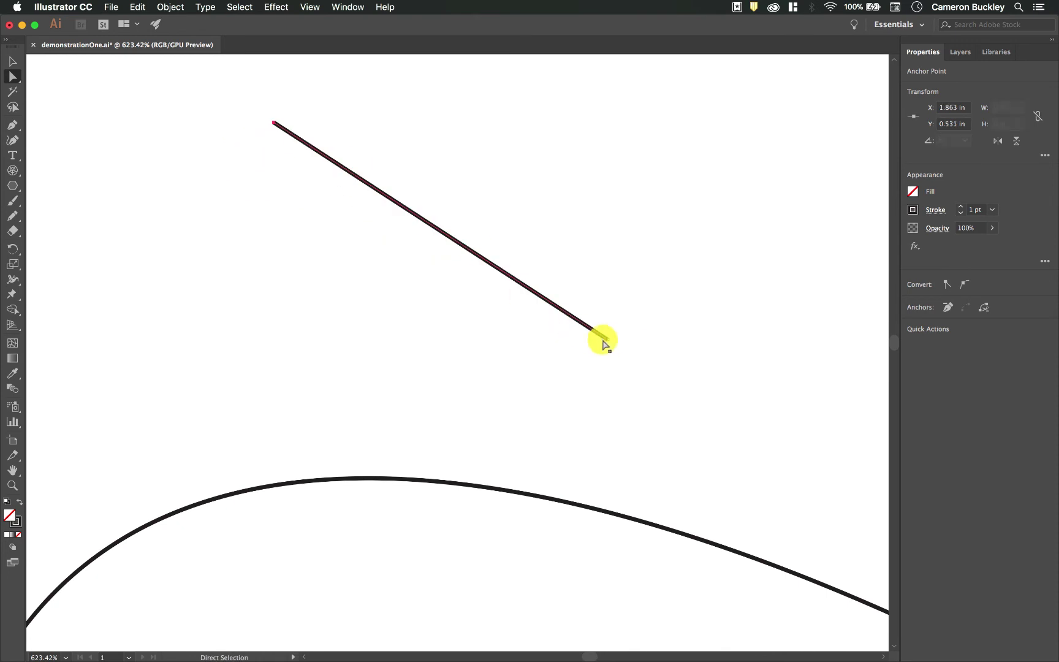
{"action": "left_click_drag", "start_coordinate": [607, 342], "coordinate": [675, 289]}
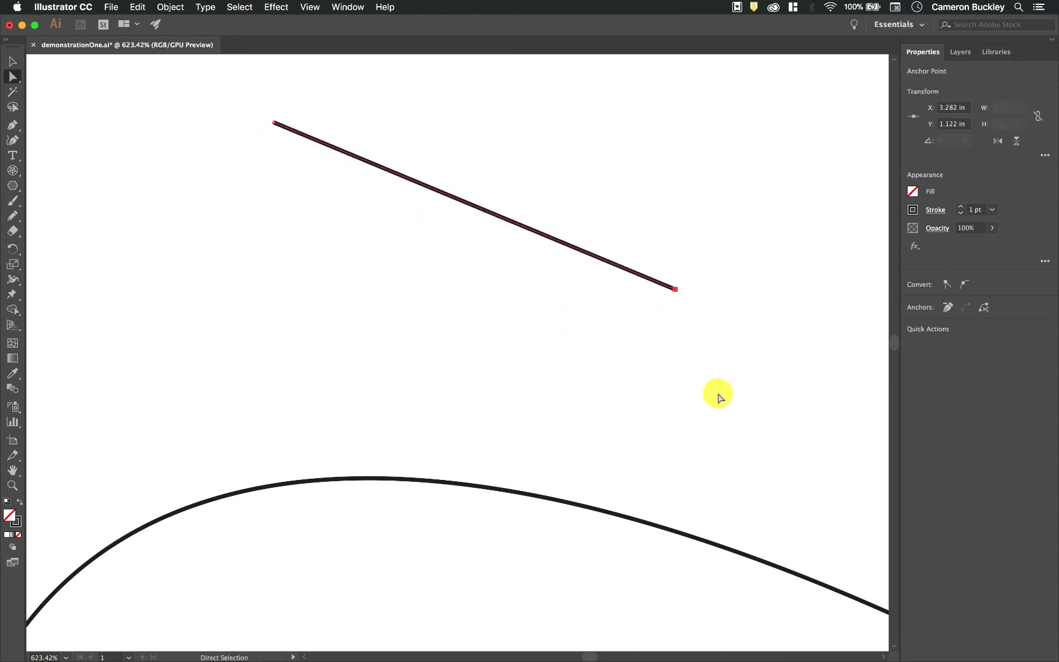
Step: Select the large arc and pull its lower endpoint's direction handle outward and down
{"action": "scroll", "coordinate": [714, 386], "scroll_direction": "down", "scroll_amount": 5}
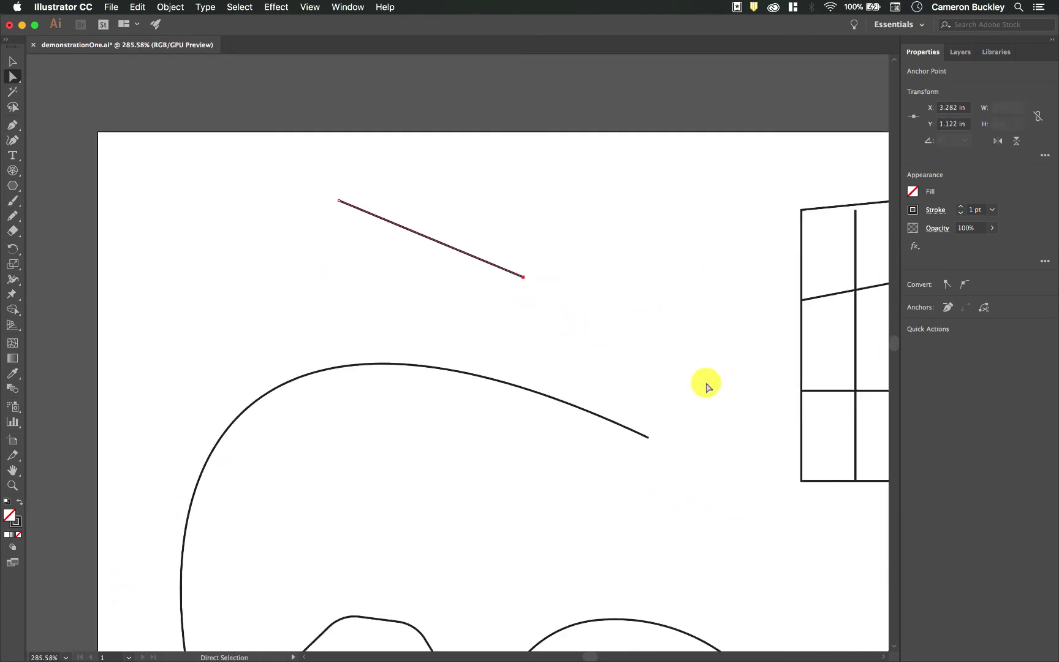
{"action": "left_click", "coordinate": [614, 297]}
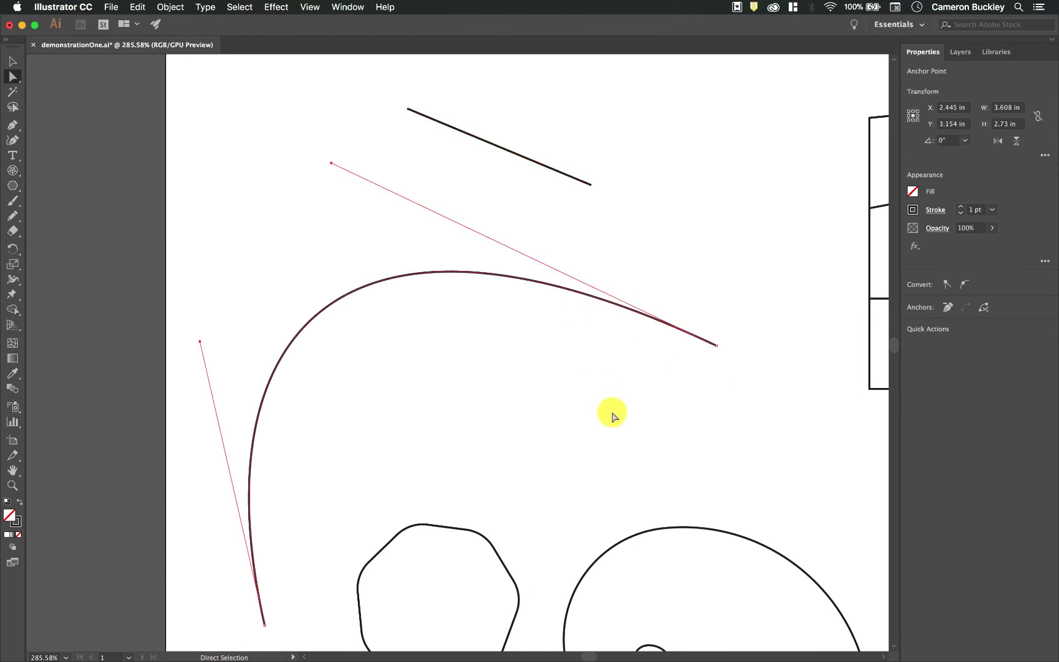
{"action": "scroll", "coordinate": [611, 414], "scroll_direction": "down", "scroll_amount": 1}
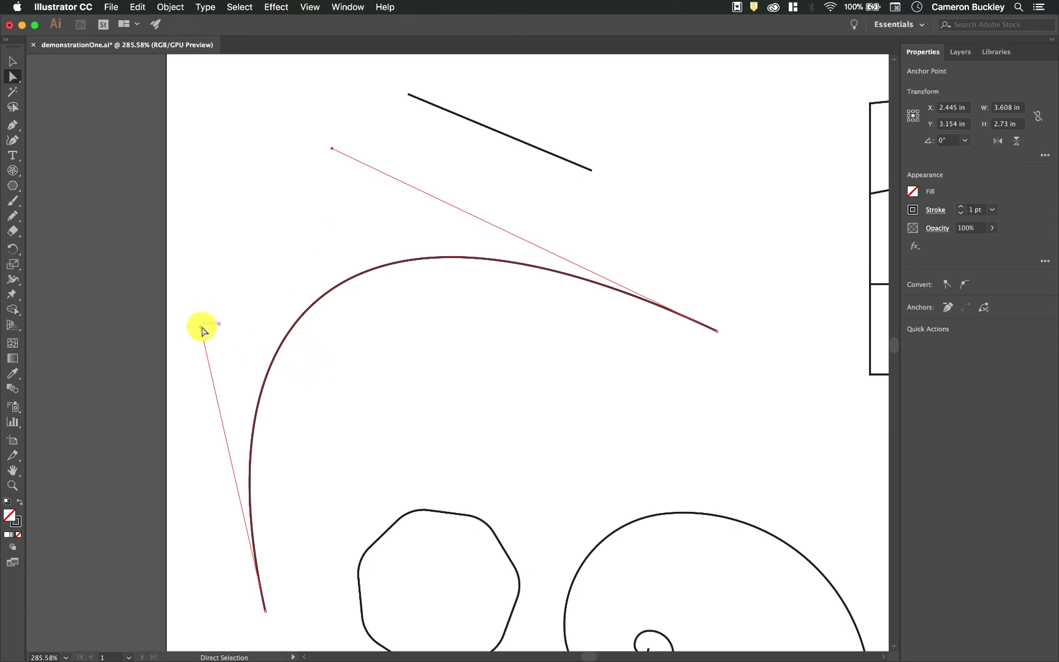
{"action": "scroll", "coordinate": [322, 417], "scroll_direction": "up", "scroll_amount": 5}
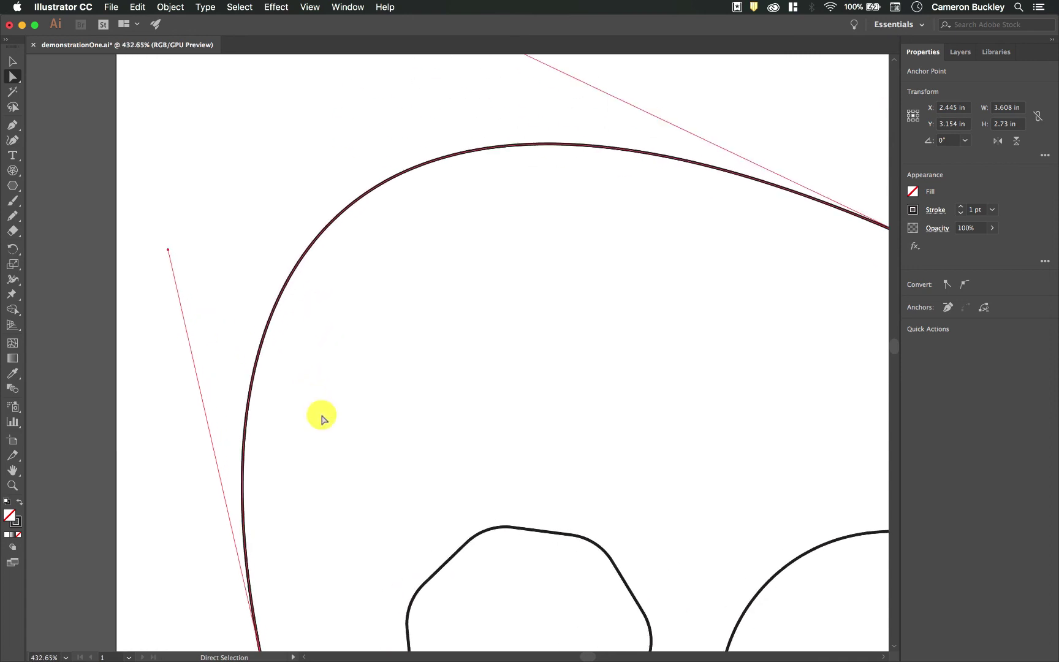
{"action": "scroll", "coordinate": [323, 418], "scroll_direction": "down", "scroll_amount": 3}
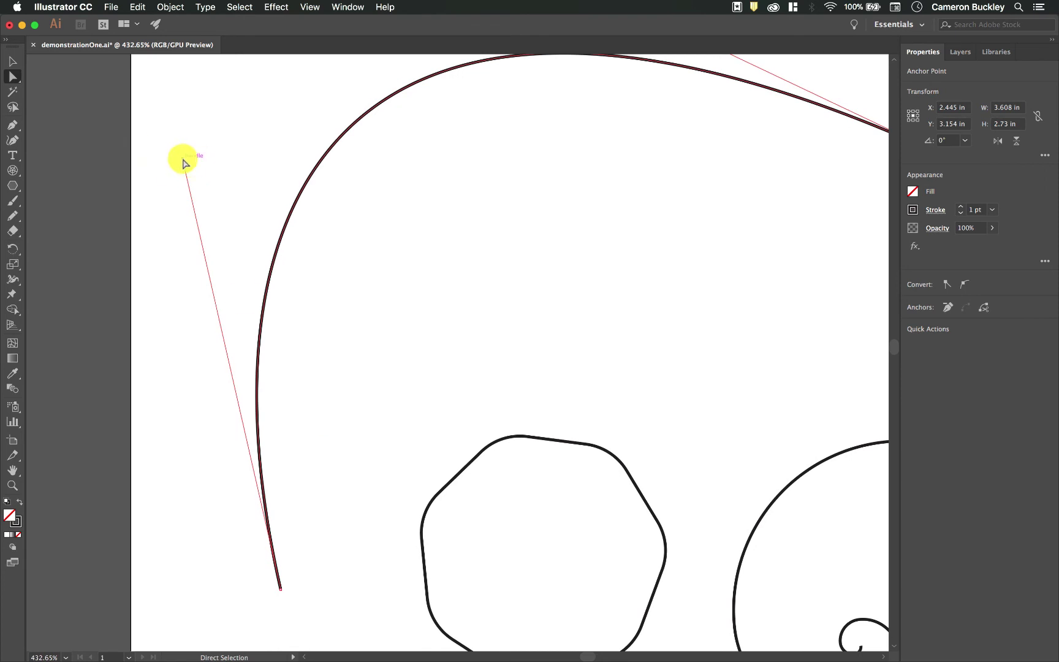
{"action": "left_click_drag", "start_coordinate": [182, 157], "coordinate": [136, 207]}
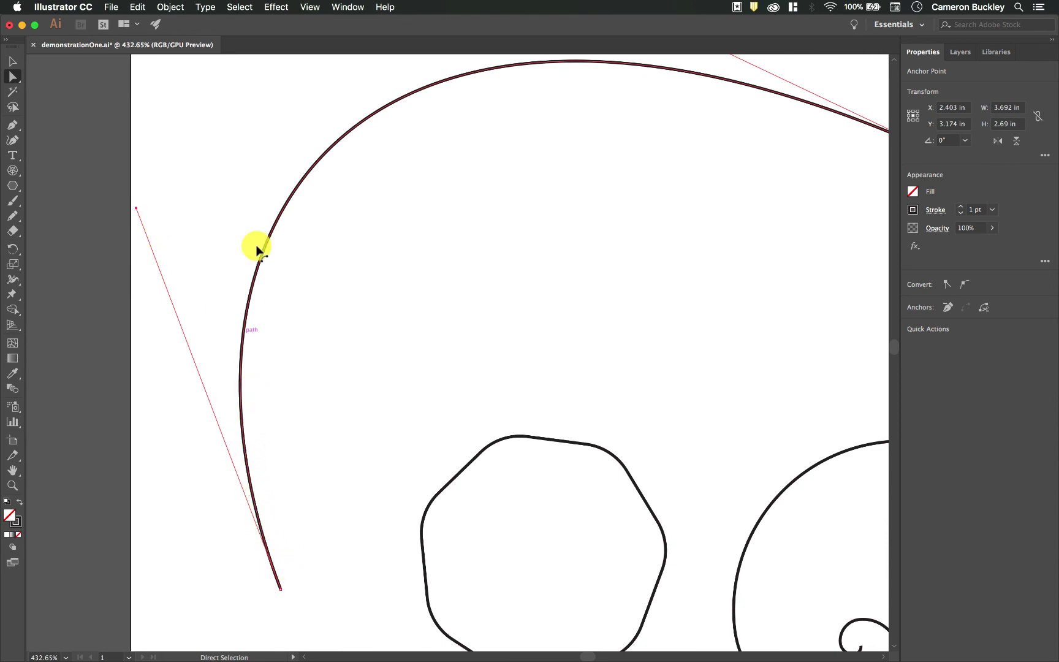
Step: Flatten the large arc by lowering its upper direction handle and shortening the lower endpoint's handle to near vertical
{"action": "scroll", "coordinate": [431, 101], "scroll_direction": "up", "scroll_amount": 3}
{"action": "scroll", "coordinate": [431, 101], "scroll_direction": "right", "scroll_amount": 3}
{"action": "scroll", "coordinate": [431, 101], "scroll_direction": "up", "scroll_amount": 4}
{"action": "scroll", "coordinate": [431, 101], "scroll_direction": "right", "scroll_amount": 1}
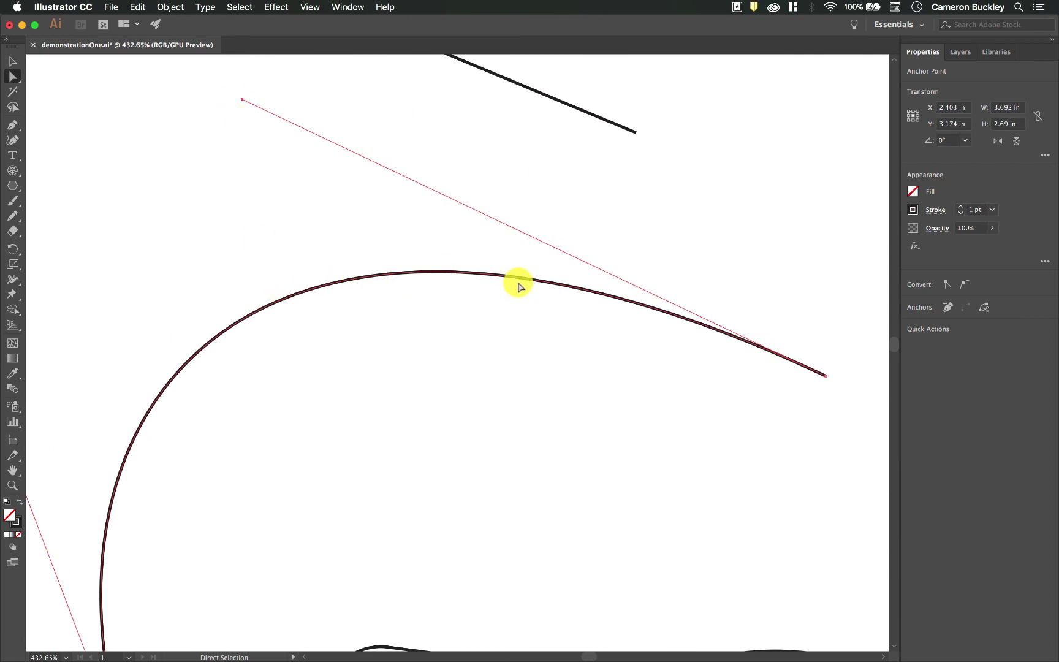
{"action": "scroll", "coordinate": [518, 287], "scroll_direction": "down", "scroll_amount": 5}
{"action": "left_click_drag", "start_coordinate": [380, 189], "coordinate": [351, 344]}
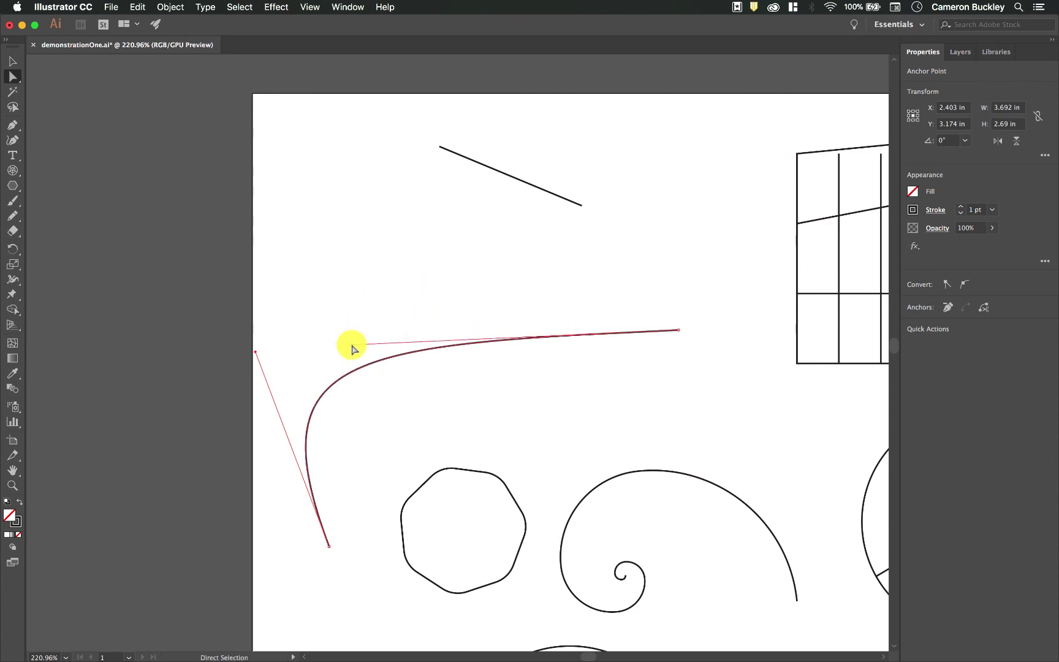
{"action": "left_click_drag", "start_coordinate": [255, 353], "coordinate": [325, 461]}
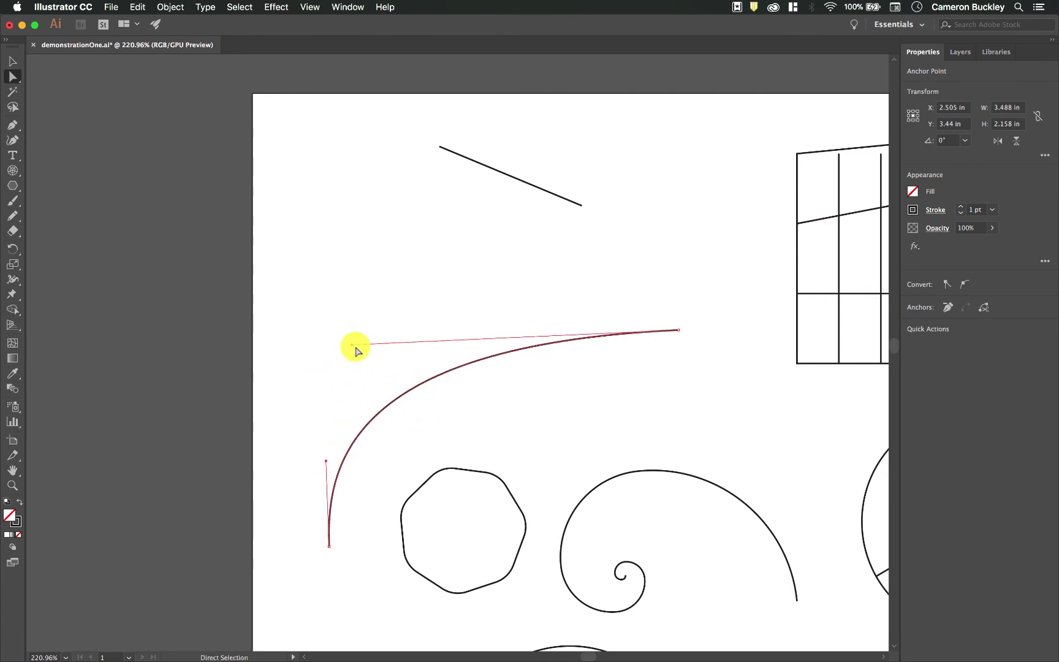
Step: Raise the arc's upper direction handle above the curve, angle the lower handle outward to the left, and deselect the arc
{"action": "left_click_drag", "start_coordinate": [351, 345], "coordinate": [379, 165]}
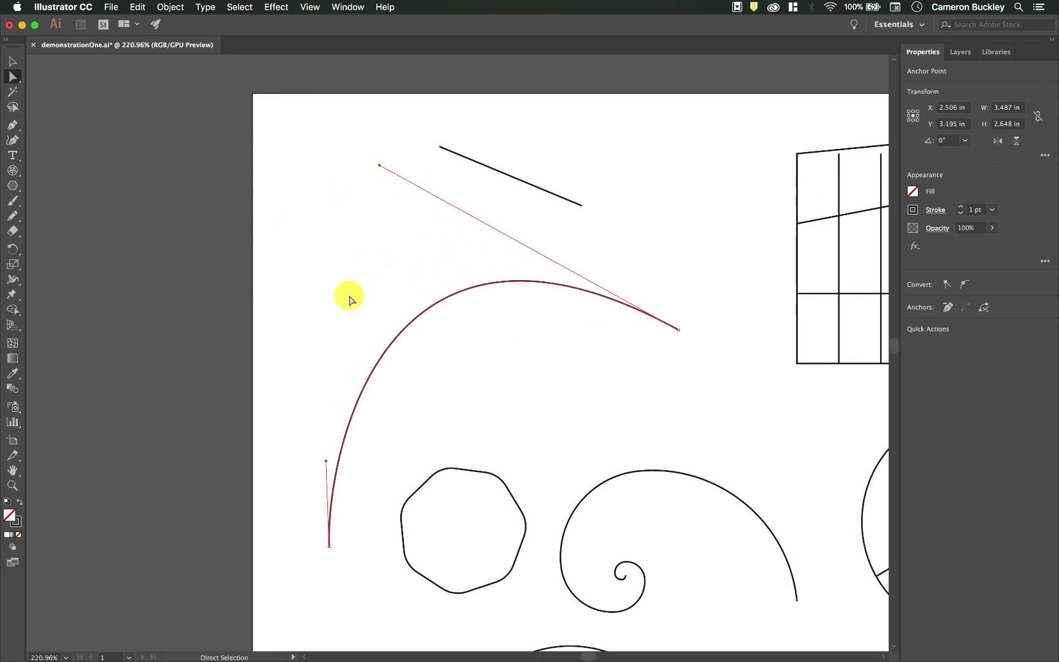
{"action": "left_click_drag", "start_coordinate": [292, 468], "coordinate": [292, 468]}
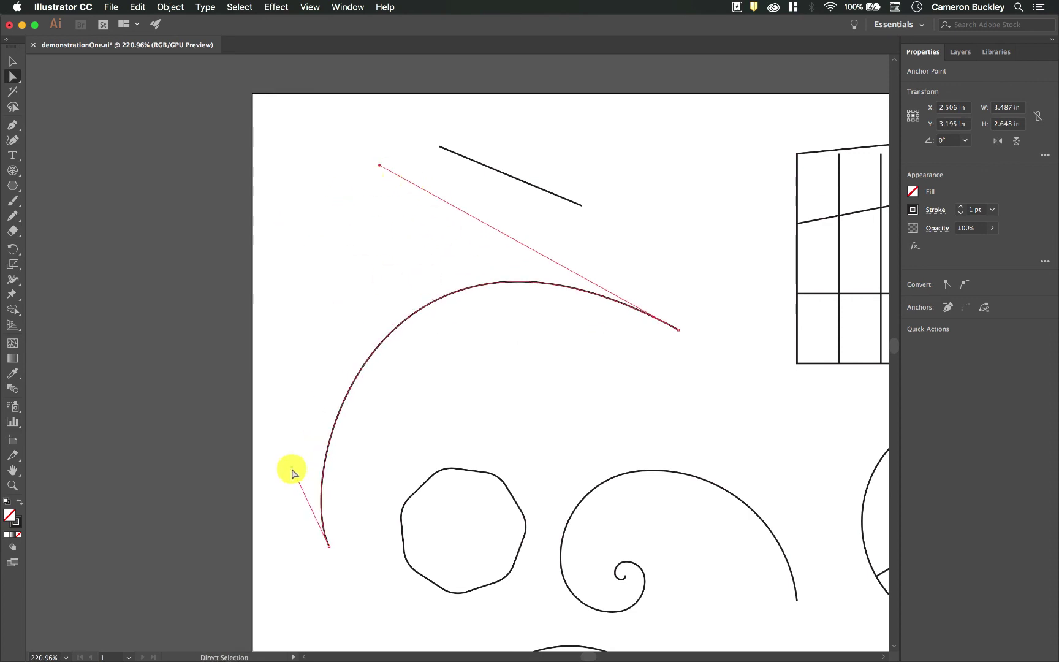
{"action": "scroll", "coordinate": [473, 455], "scroll_direction": "right", "scroll_amount": 2}
{"action": "scroll", "coordinate": [472, 454], "scroll_direction": "down", "scroll_amount": 1}
{"action": "left_click", "coordinate": [437, 458]}
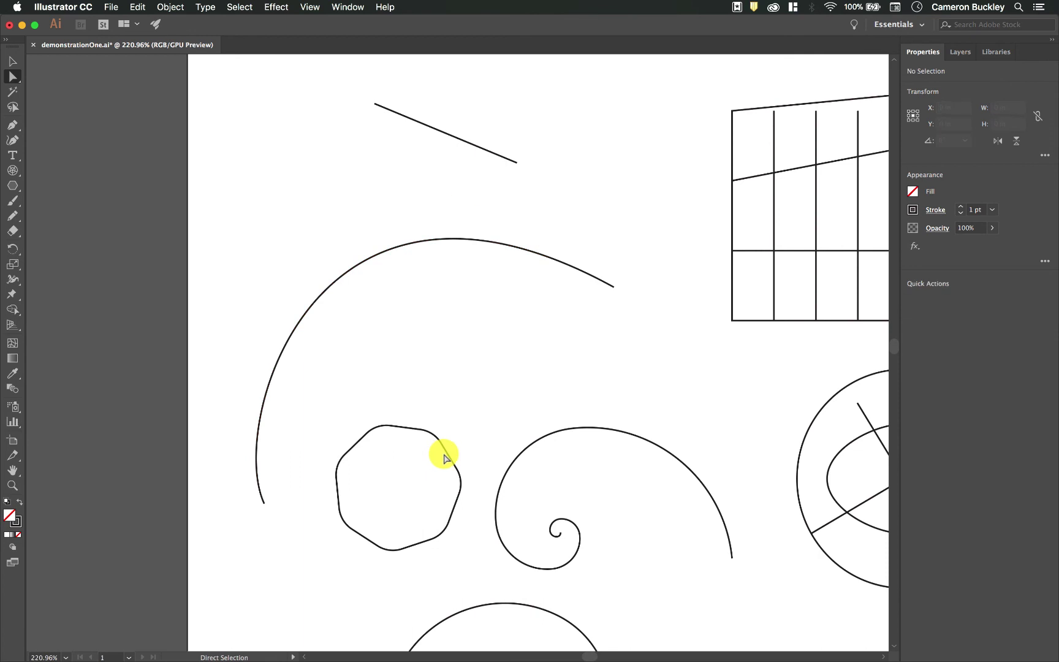
Step: Select an anchor on the heptagon's upper-right rounded corner and pull its direction handle up and outward to bulge the corner
{"action": "scroll", "coordinate": [440, 456], "scroll_direction": "up", "scroll_amount": 5}
{"action": "scroll", "coordinate": [440, 456], "scroll_direction": "down", "scroll_amount": 6}
{"action": "scroll", "coordinate": [440, 456], "scroll_direction": "left", "scroll_amount": 2}
{"action": "scroll", "coordinate": [413, 334], "scroll_direction": "up", "scroll_amount": 3}
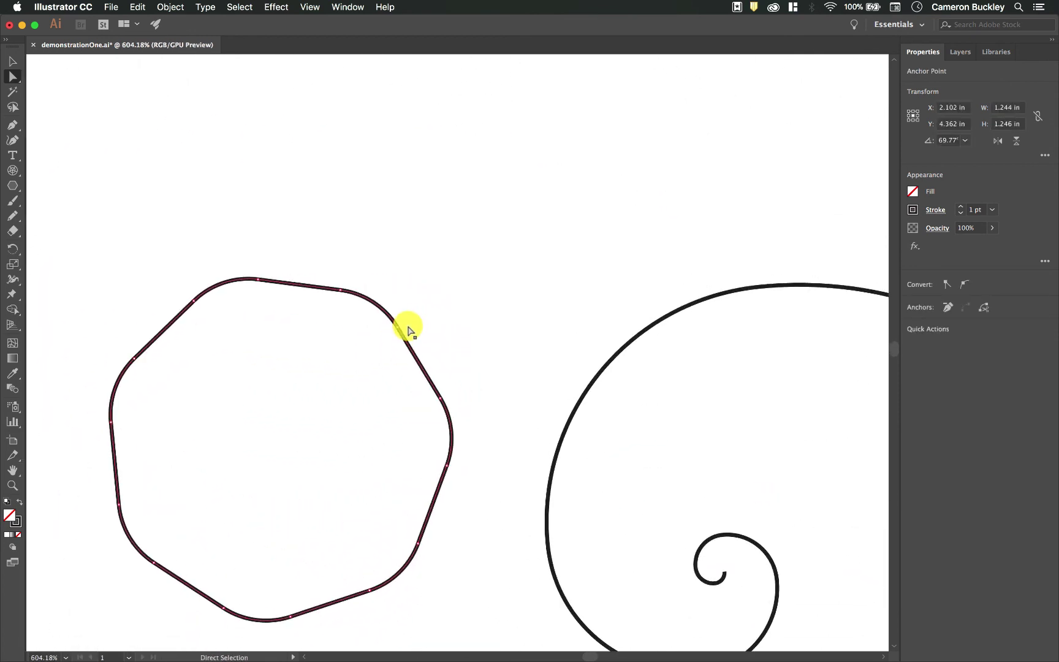
{"action": "left_click", "coordinate": [398, 331]}
{"action": "left_click_drag", "start_coordinate": [386, 313], "coordinate": [395, 297]}
{"action": "left_click_drag", "start_coordinate": [422, 261], "coordinate": [419, 257]}
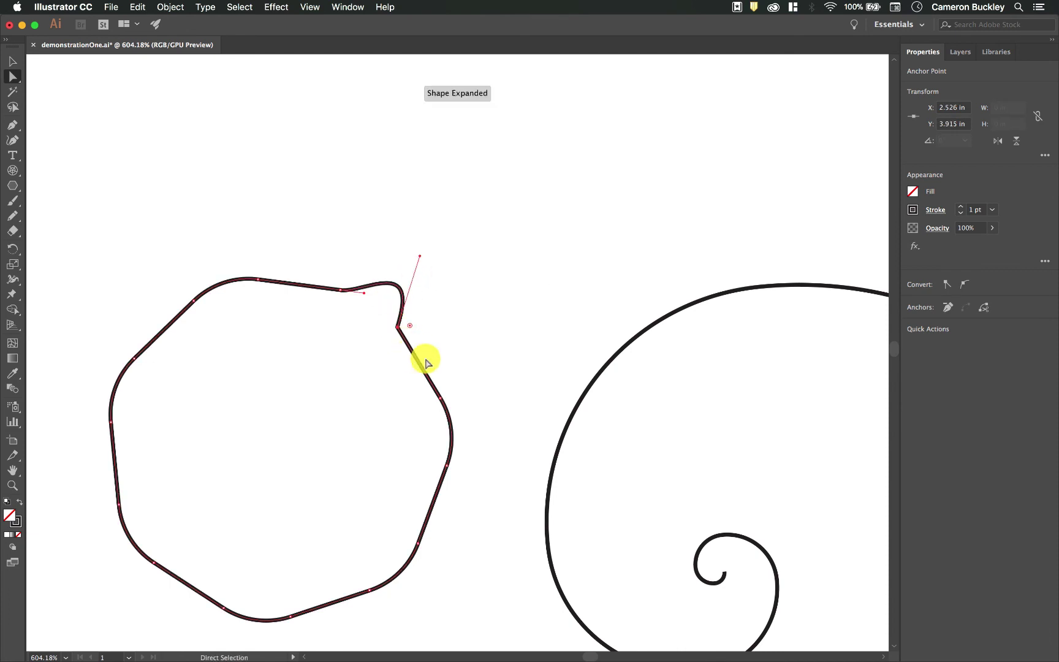
Step: Bulge the heptagon's right-hand rounded corner by pulling both of its direction handles outward
{"action": "left_click", "coordinate": [442, 403]}
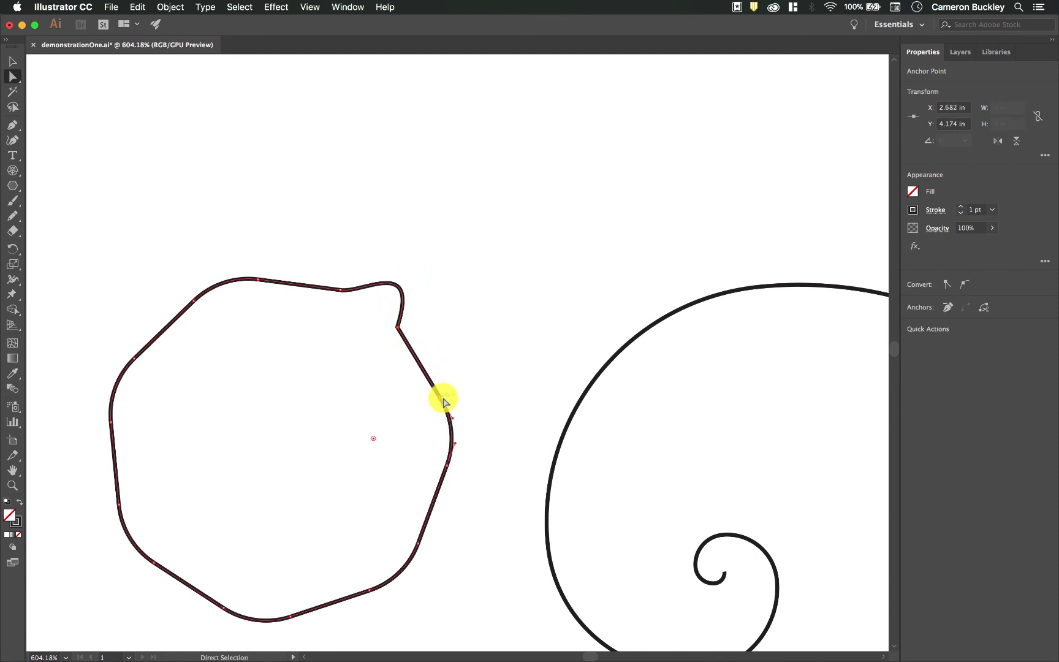
{"action": "left_click_drag", "start_coordinate": [455, 420], "coordinate": [492, 389]}
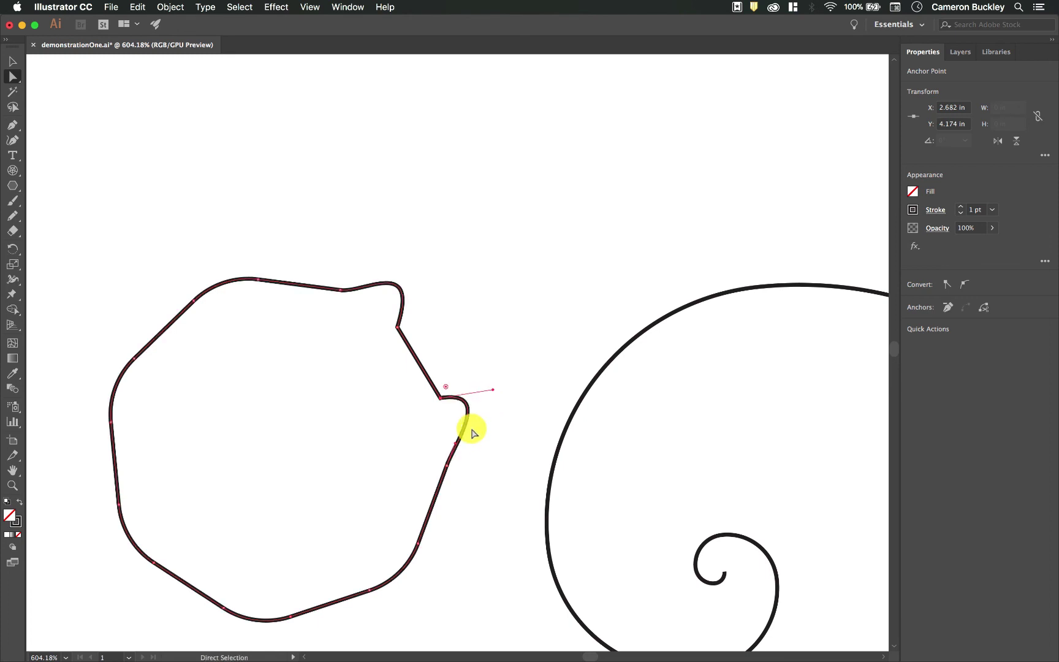
{"action": "left_click_drag", "start_coordinate": [457, 447], "coordinate": [482, 455]}
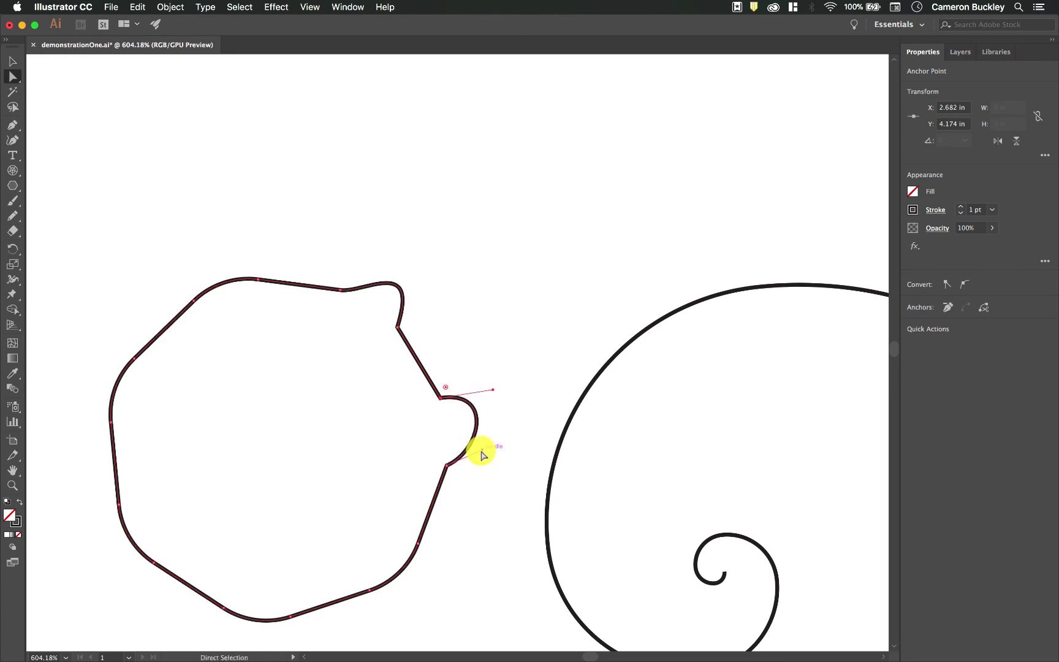